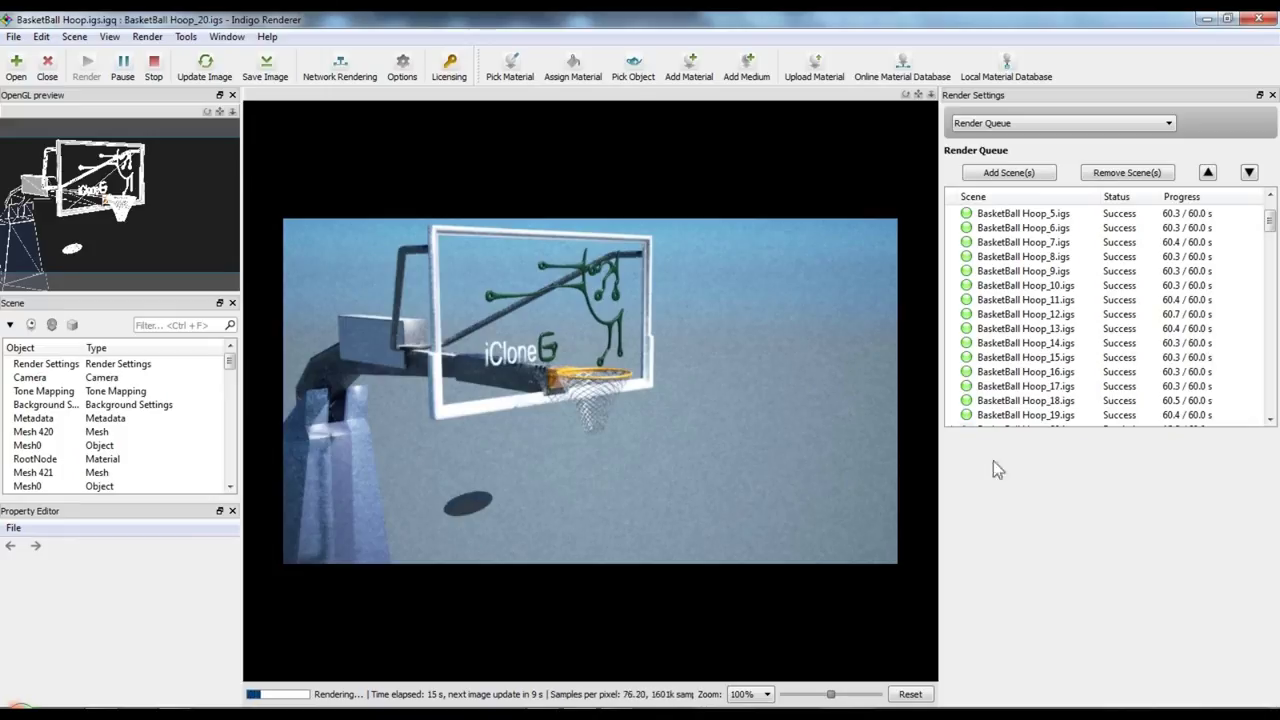
- Cancel opening another scene, keeping the current hoop scene and its render queue
left_click(14, 36)
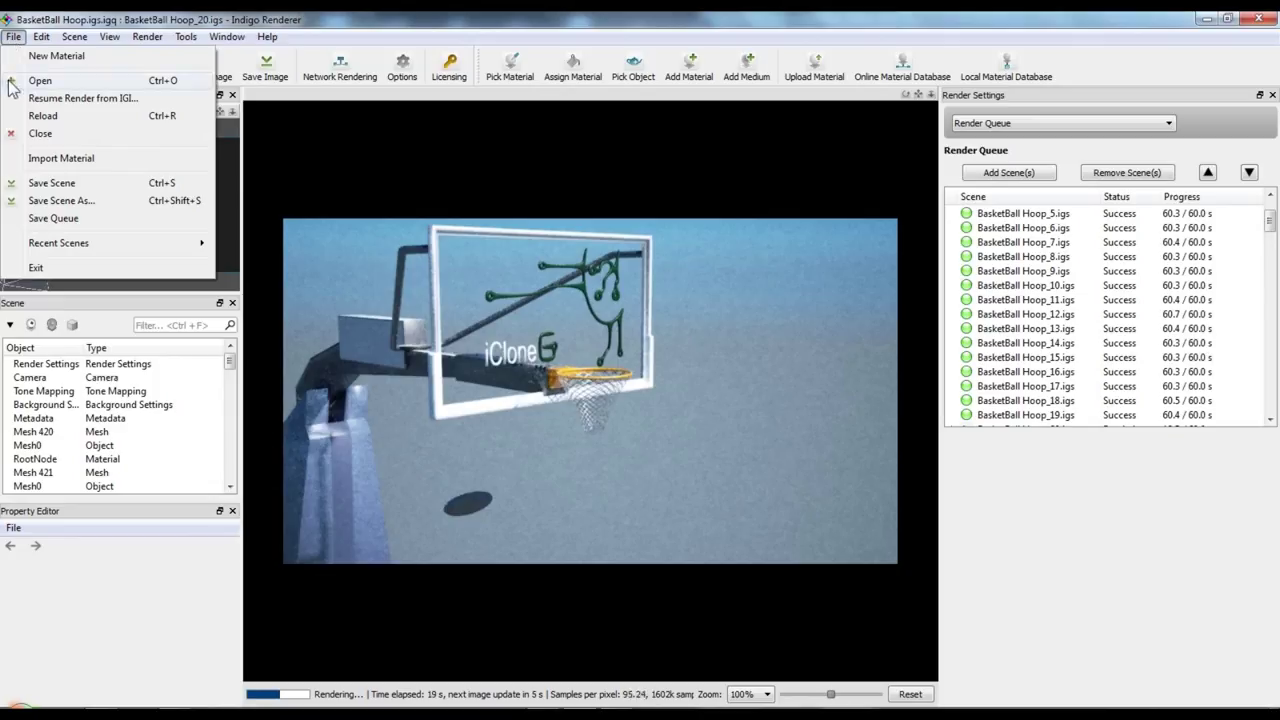
left_click(10, 81)
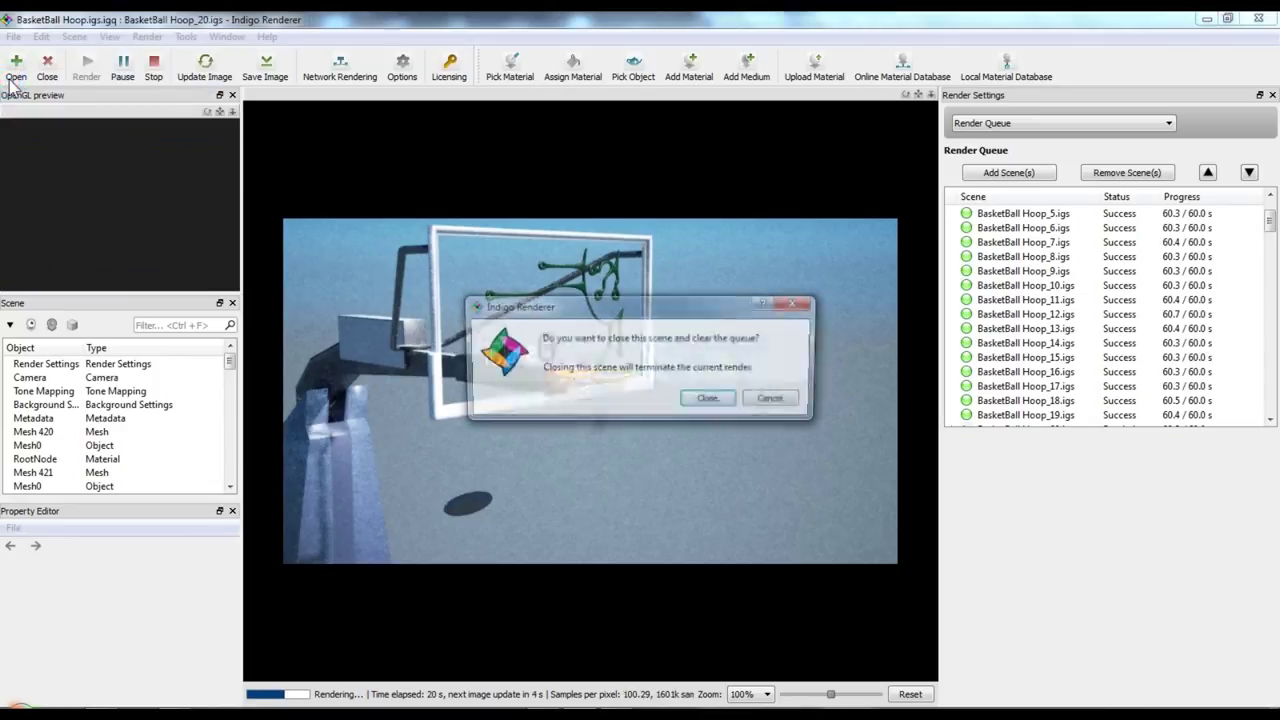
left_click(774, 400)
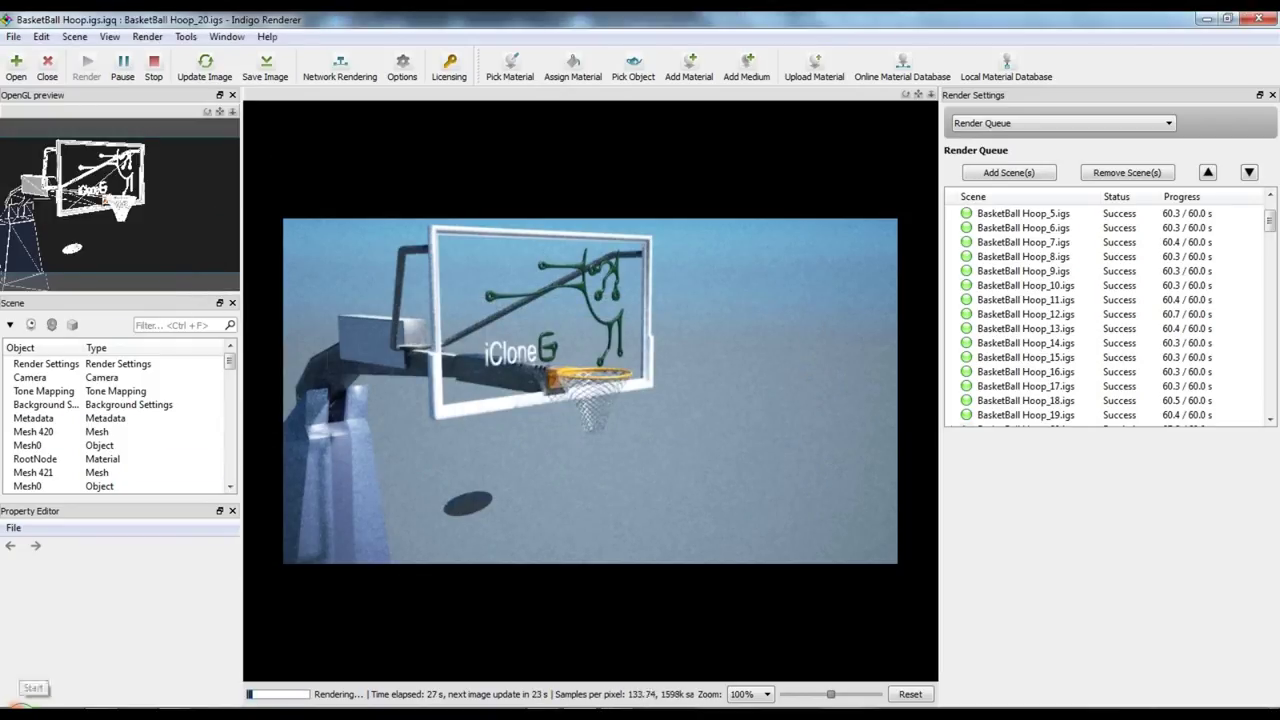
- Launch a second Indigo Renderer from Start > All Programs > Indigo Renderer
left_click(20, 708)
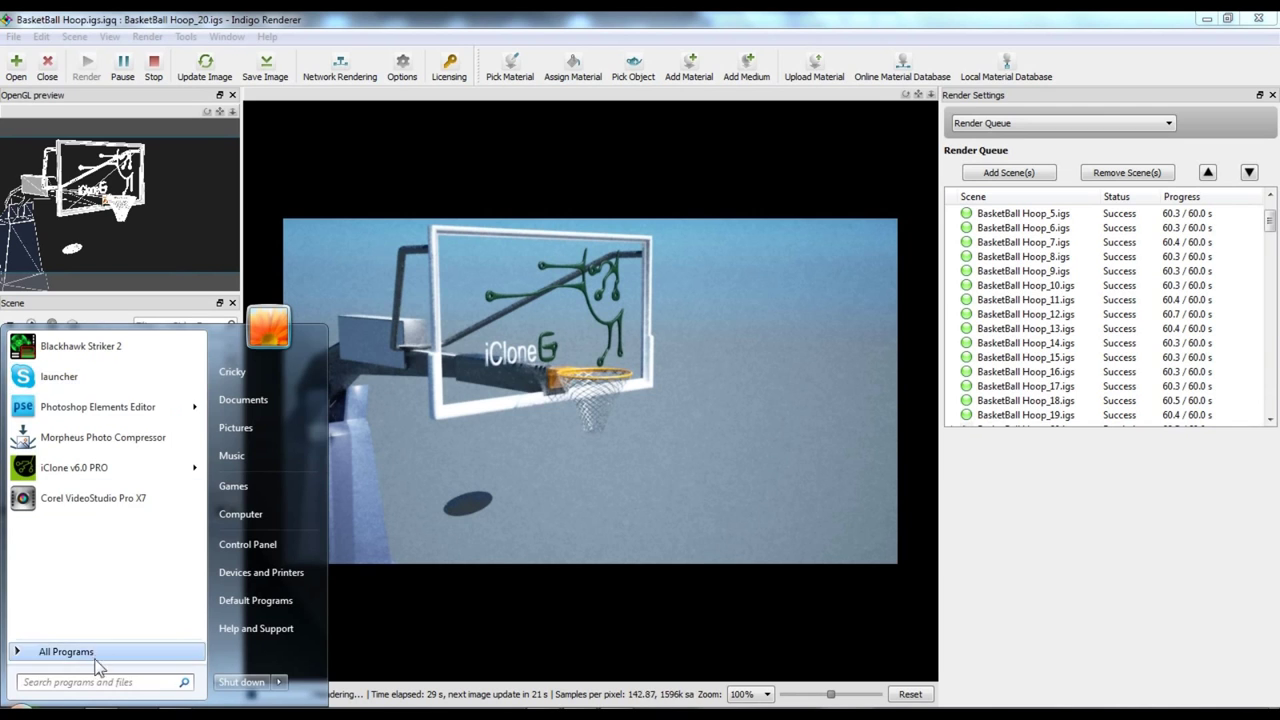
left_click(64, 651)
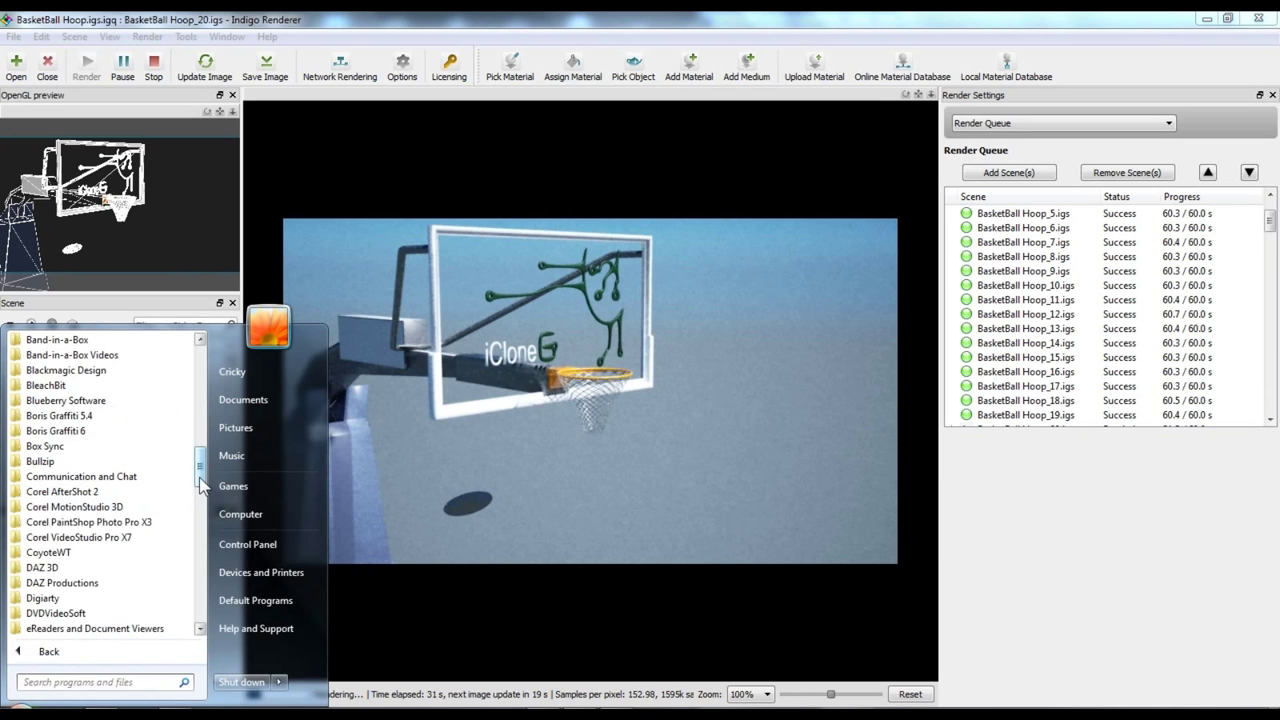
left_click_drag(200, 468, 198, 528)
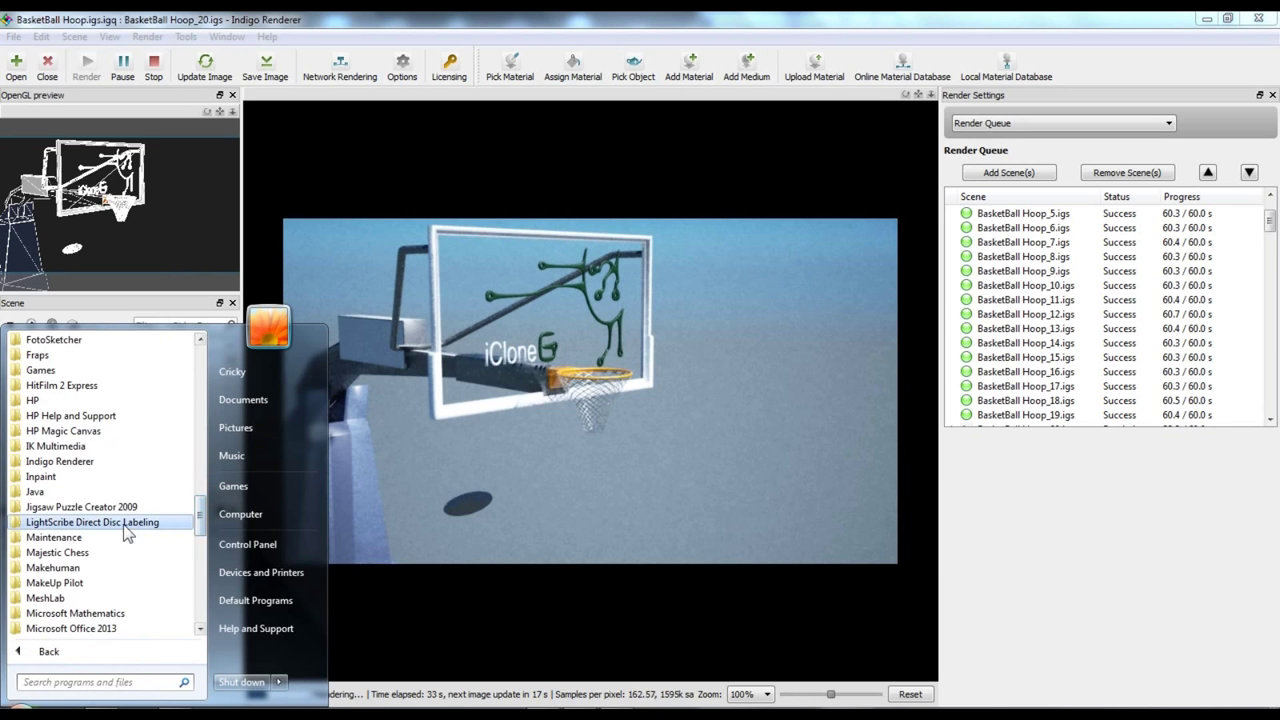
left_click(72, 461)
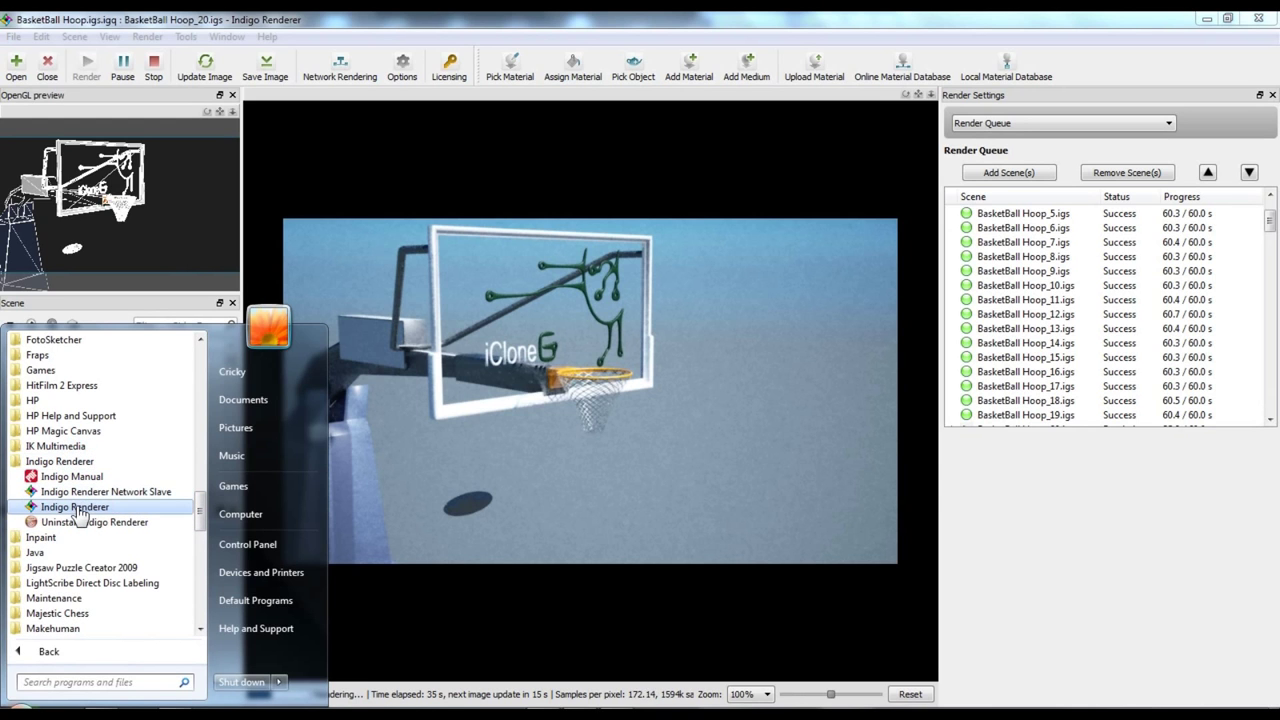
left_click(76, 508)
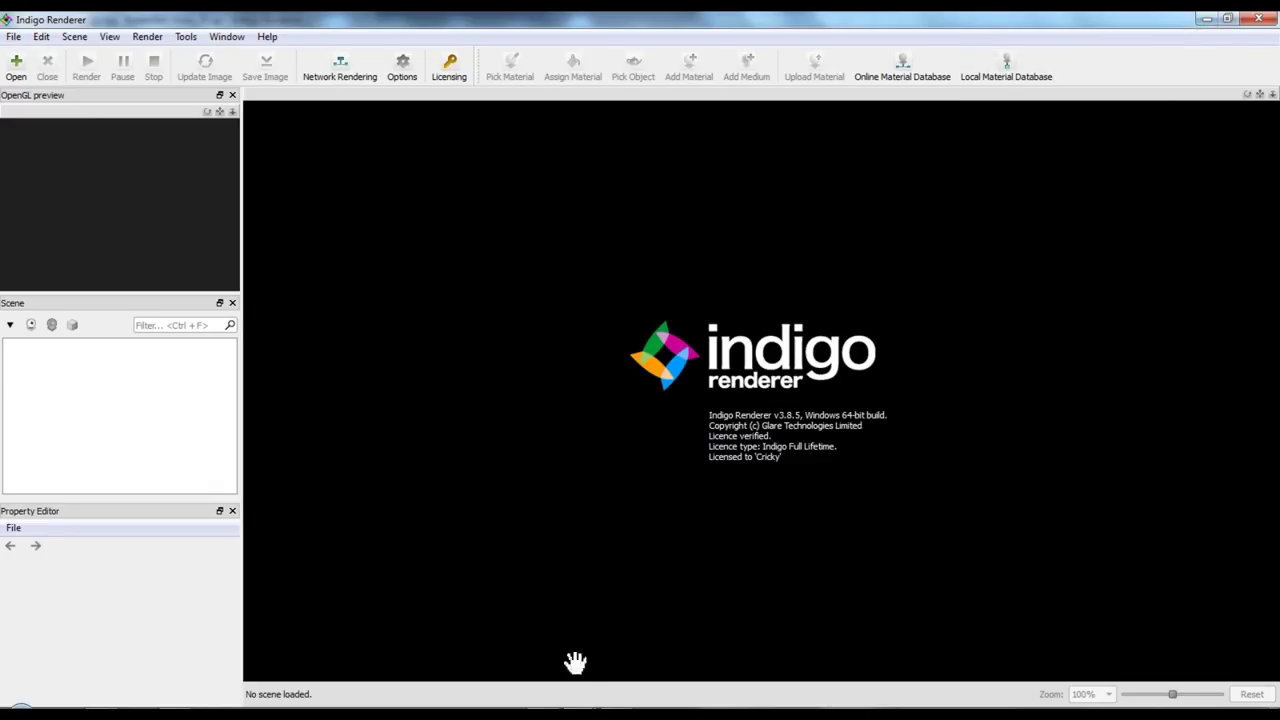
- In iClone's Indigo panel, tick Save IGI and set Export Range to Range
key("alt+Tab")
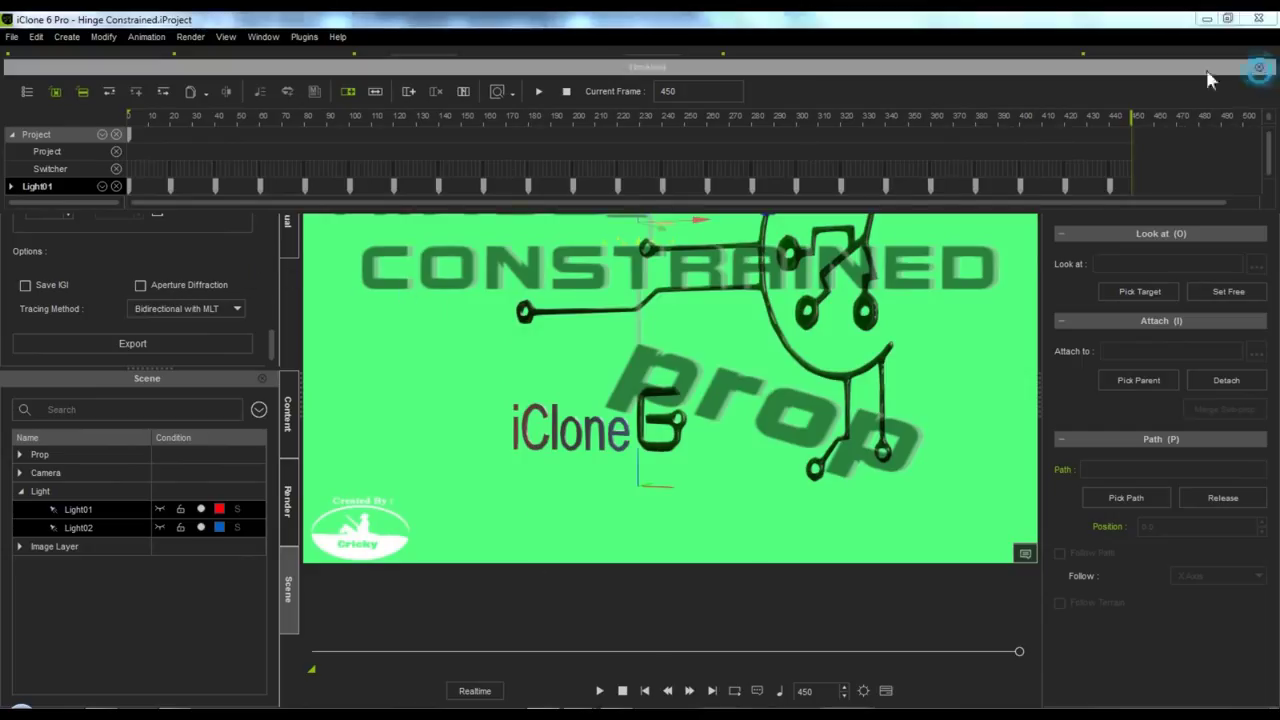
left_click(1258, 67)
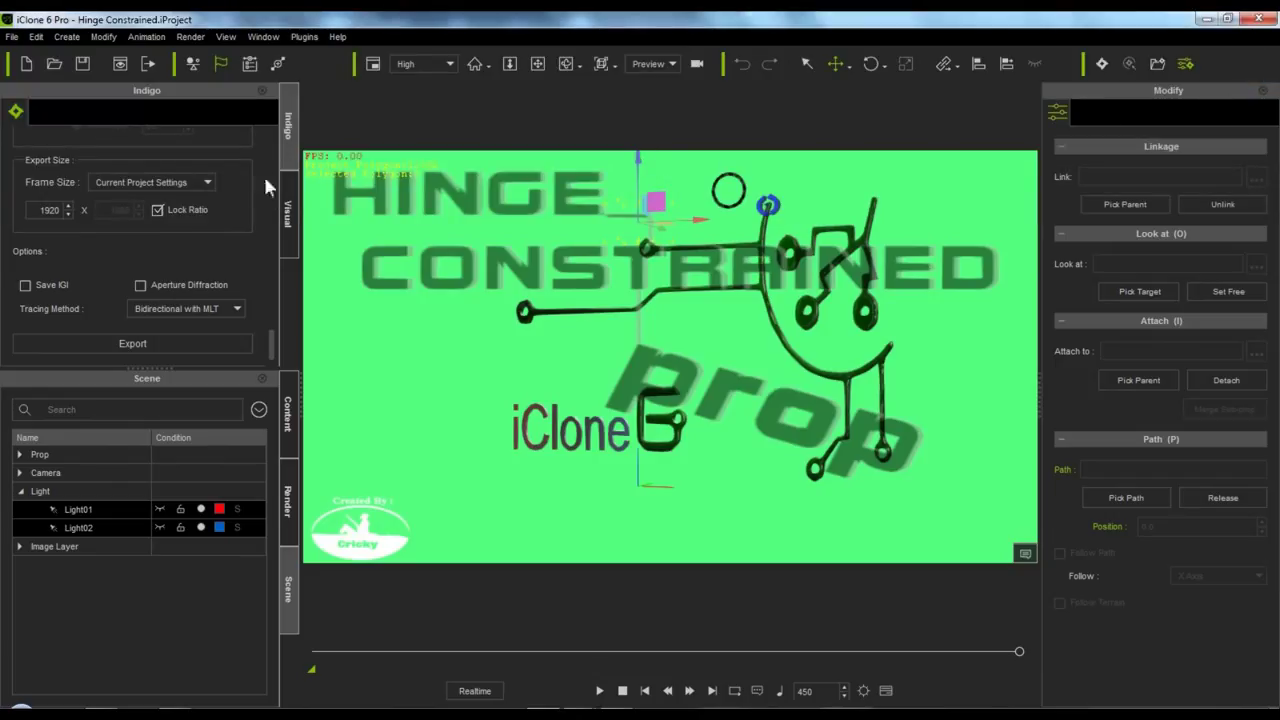
left_click(25, 286)
scroll(272, 340, "up", 5)
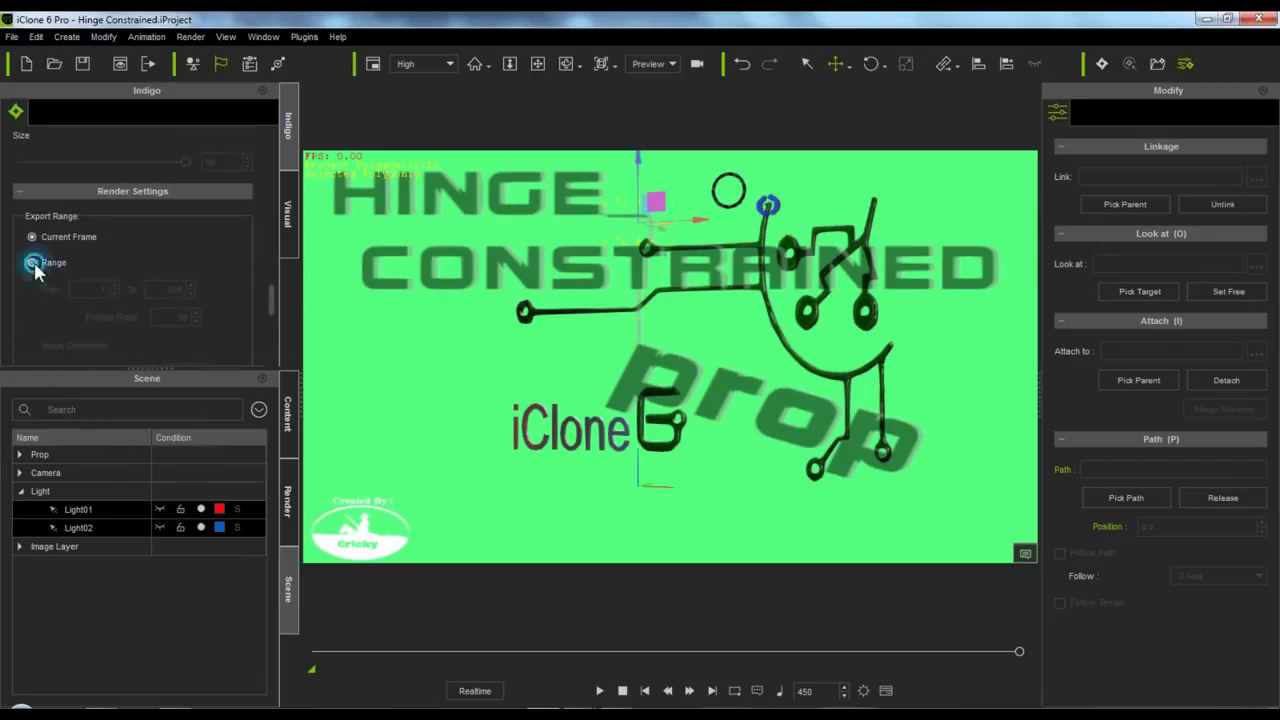
left_click(33, 264)
- Start the Indigo sequence export, then cancel the Save As dialog for the scene file
left_click_drag(272, 312, 264, 231)
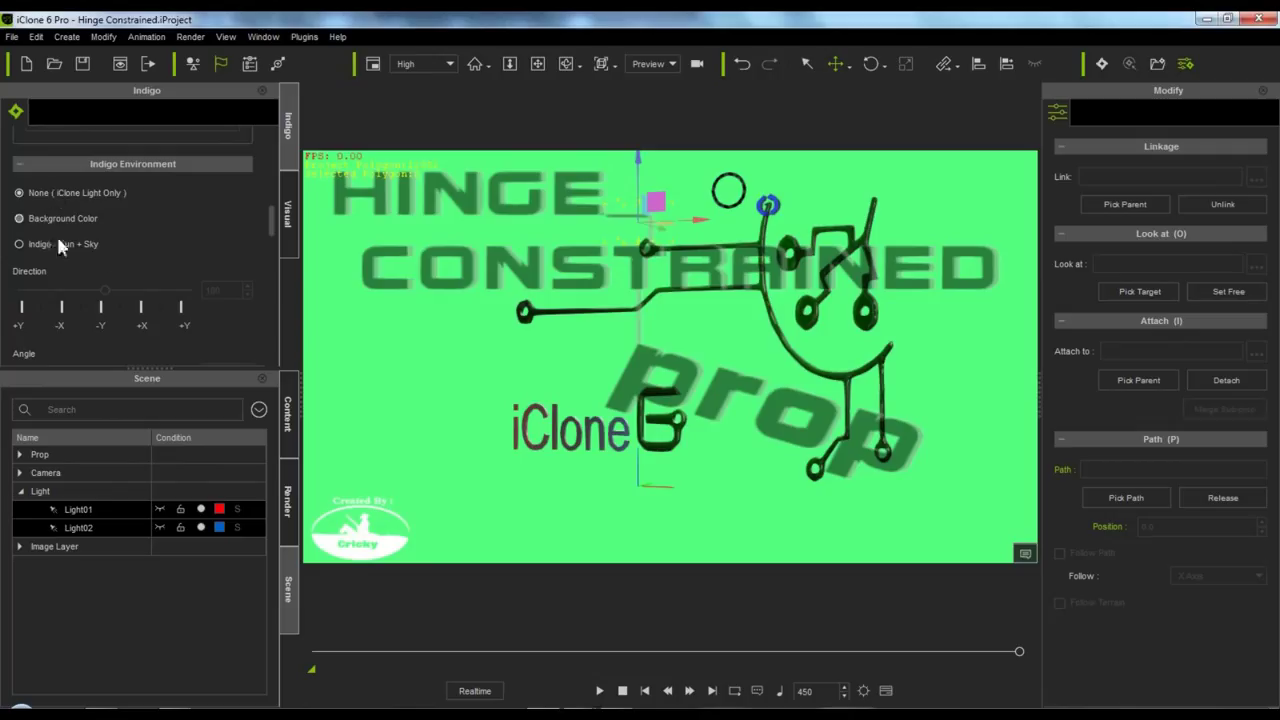
left_click_drag(267, 231, 267, 362)
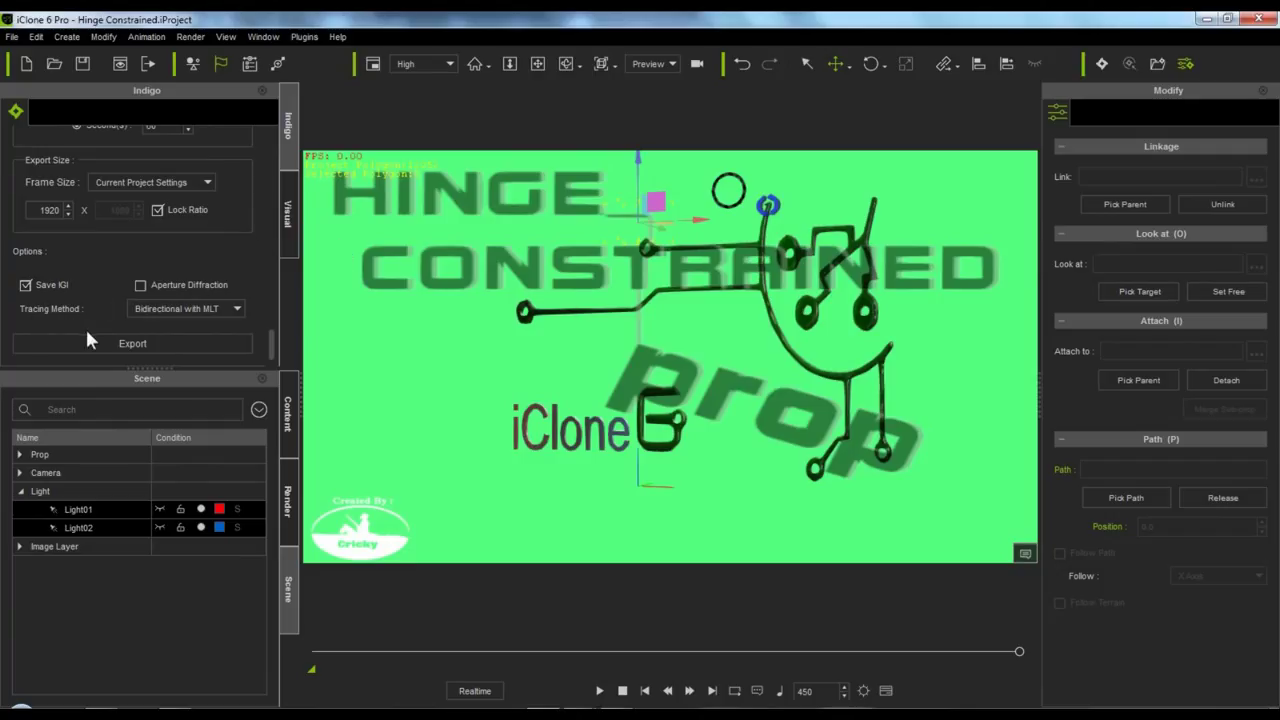
left_click(166, 346)
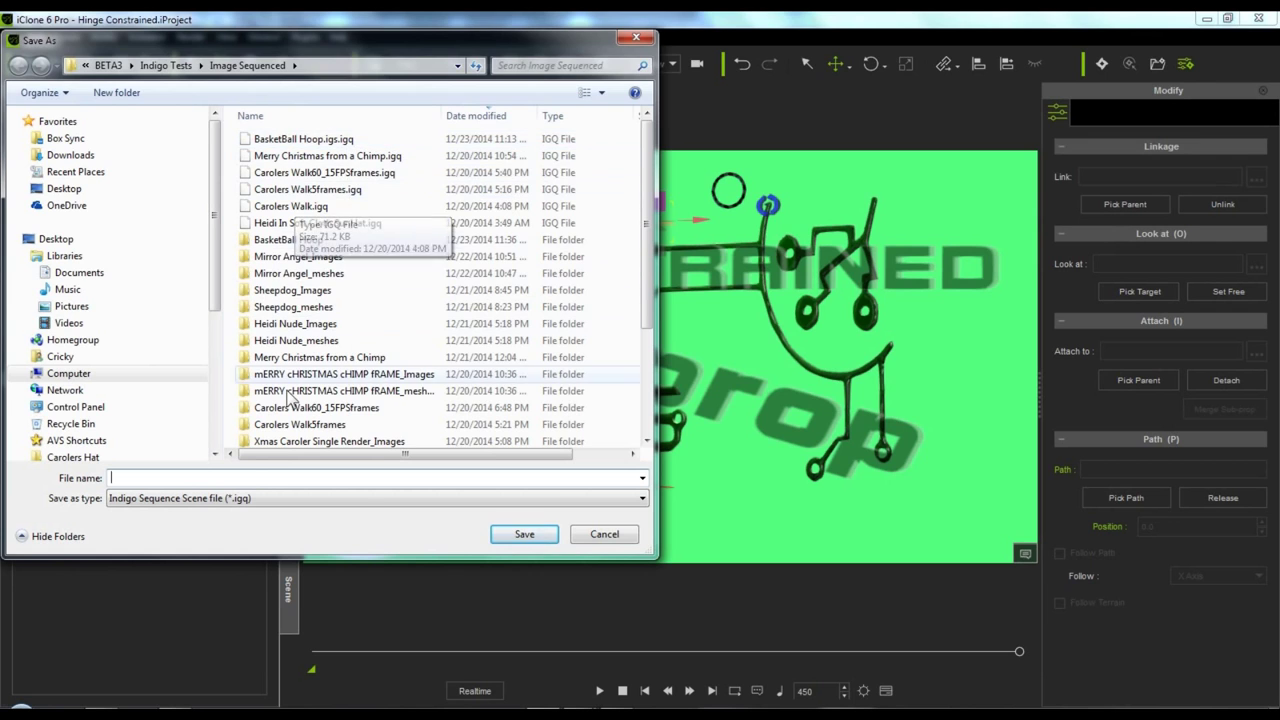
left_click(593, 538)
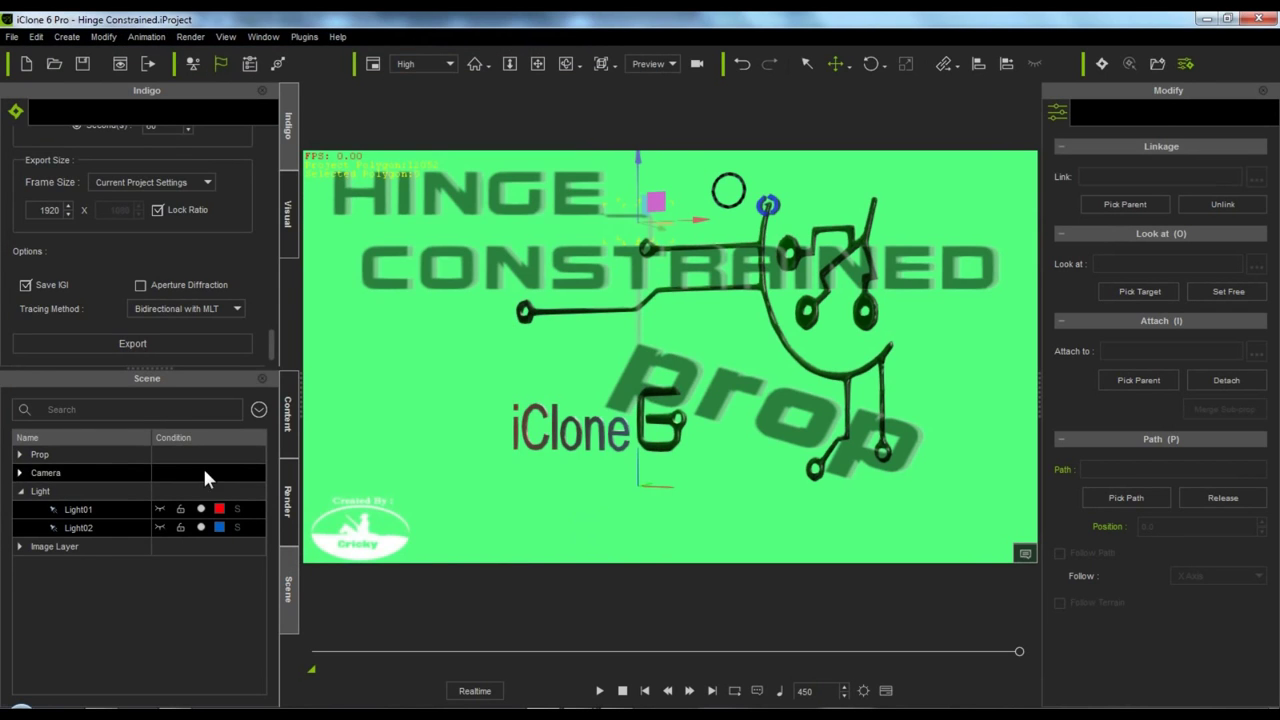
scroll(275, 352, "up", 1)
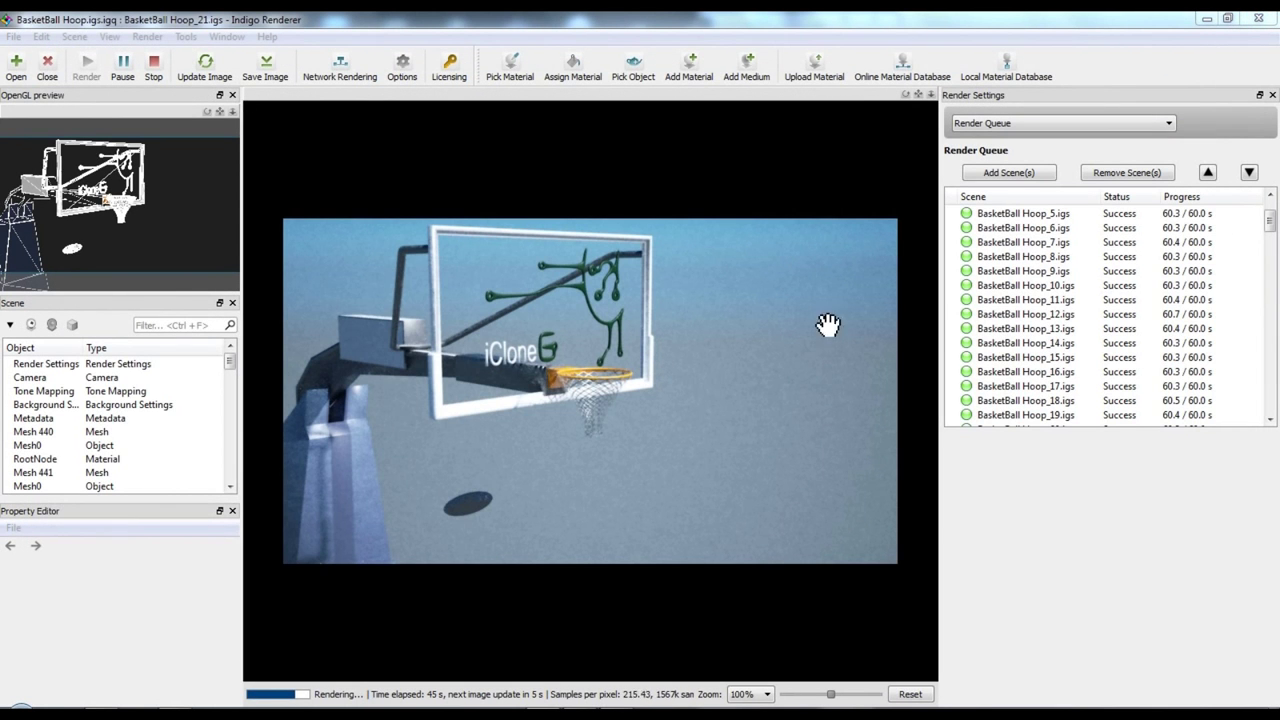
- Switch Indigo's settings panel to the Imaging page with tone mapping and histogram
left_click(1054, 131)
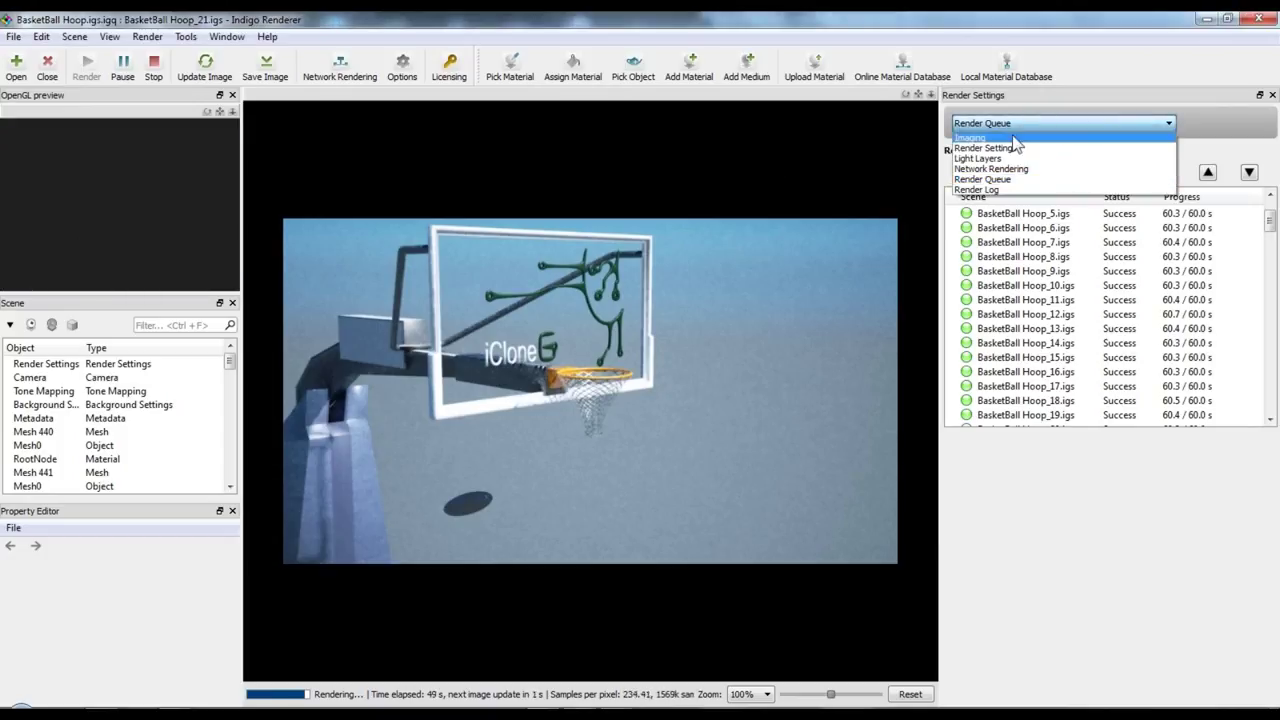
left_click(1015, 137)
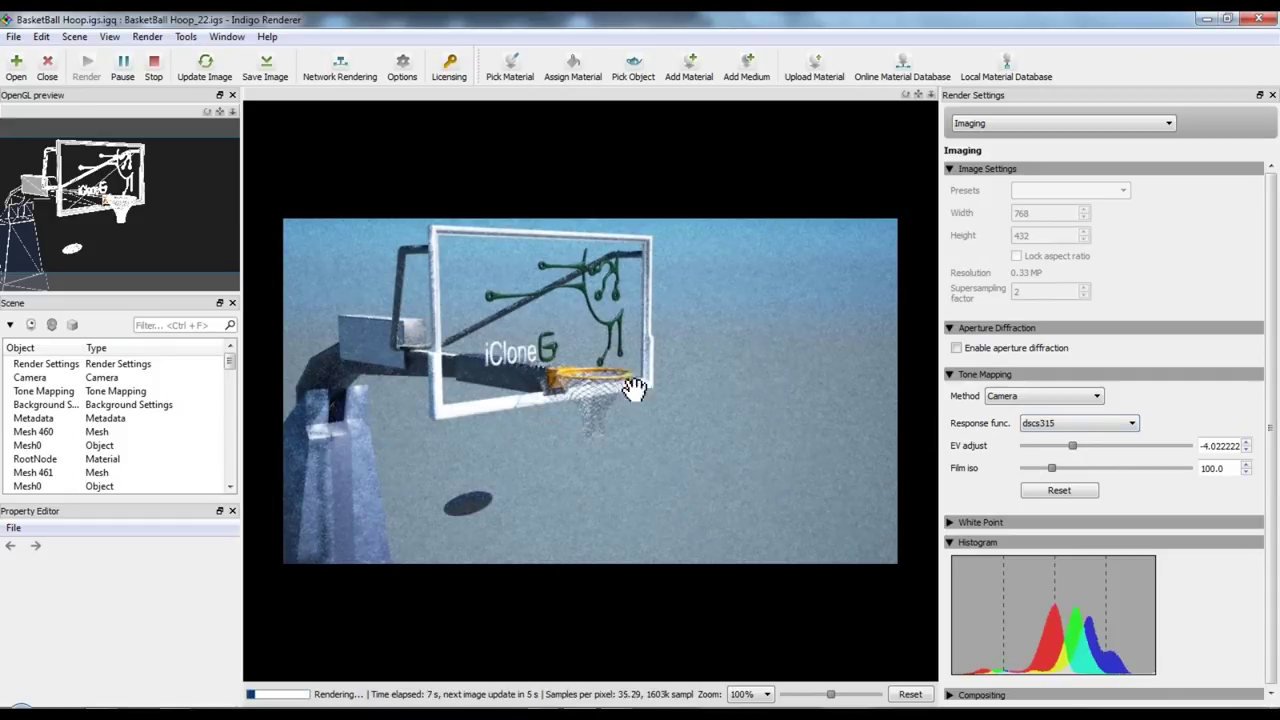
- Review the Render Settings, Light Layers and Network Rendering pages, then return to Render Queue
left_click(1052, 127)
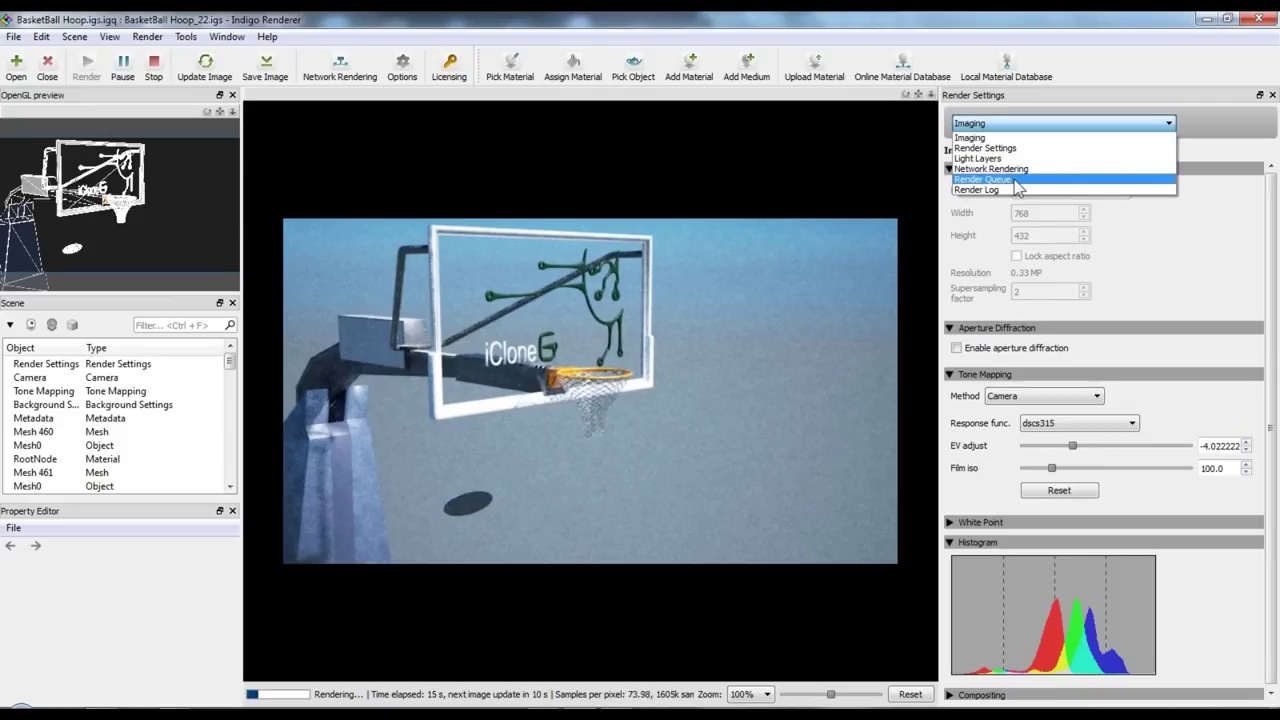
left_click(985, 148)
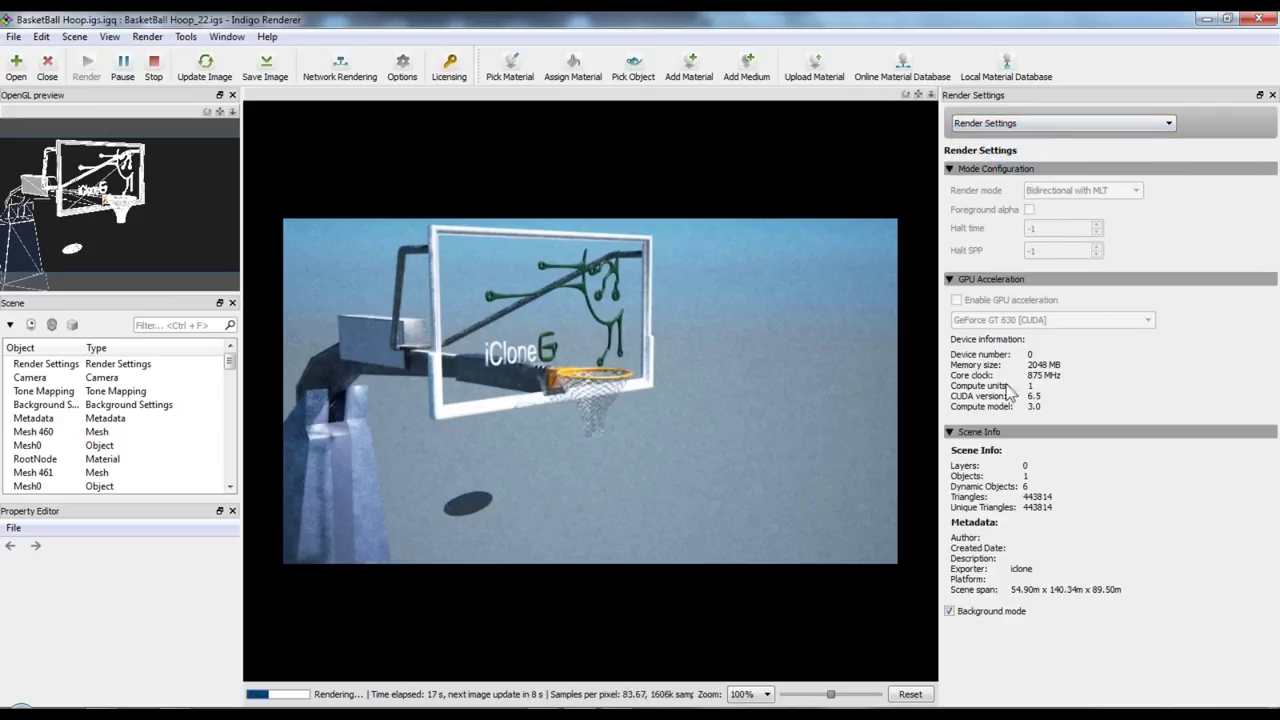
left_click(1052, 124)
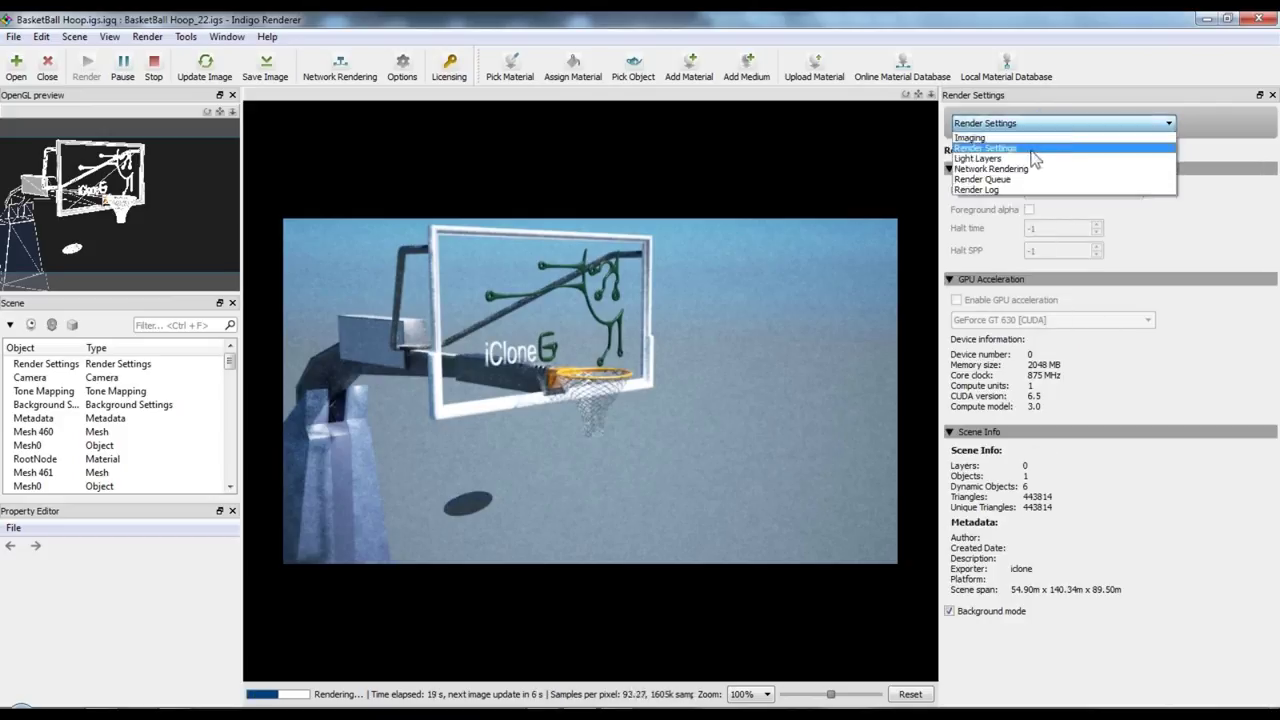
left_click(1028, 150)
left_click(1050, 123)
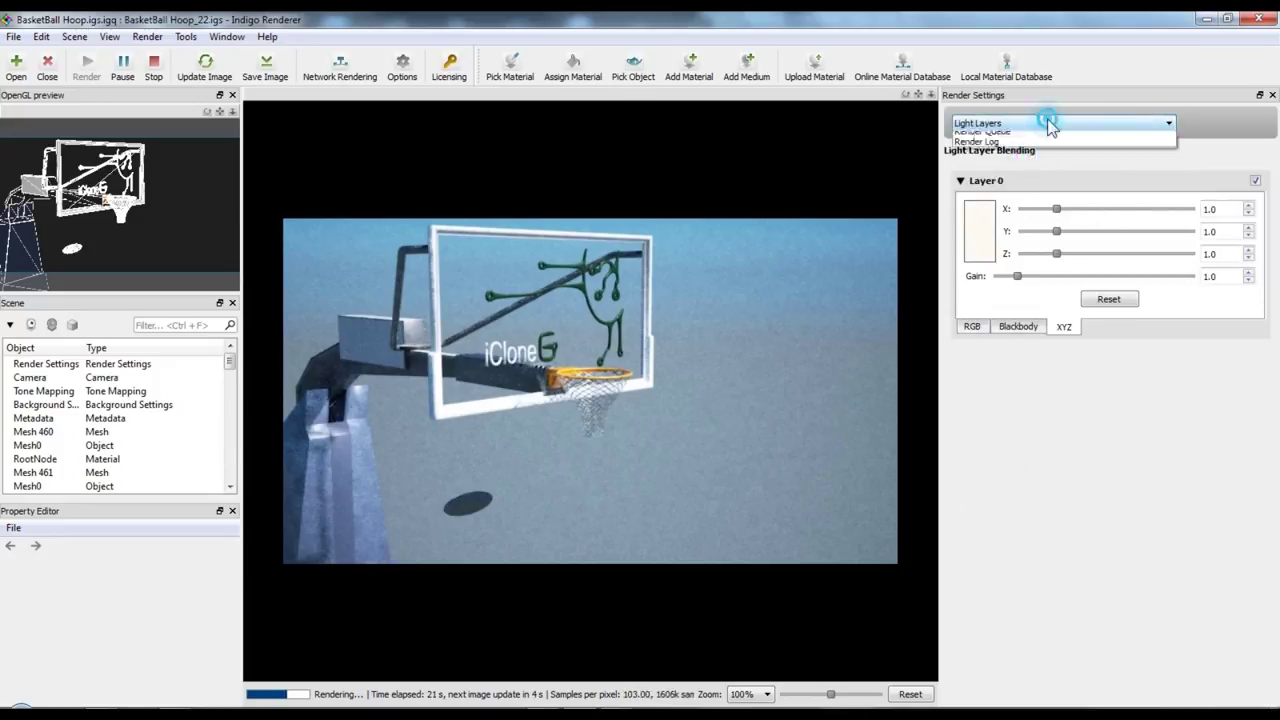
left_click(1034, 170)
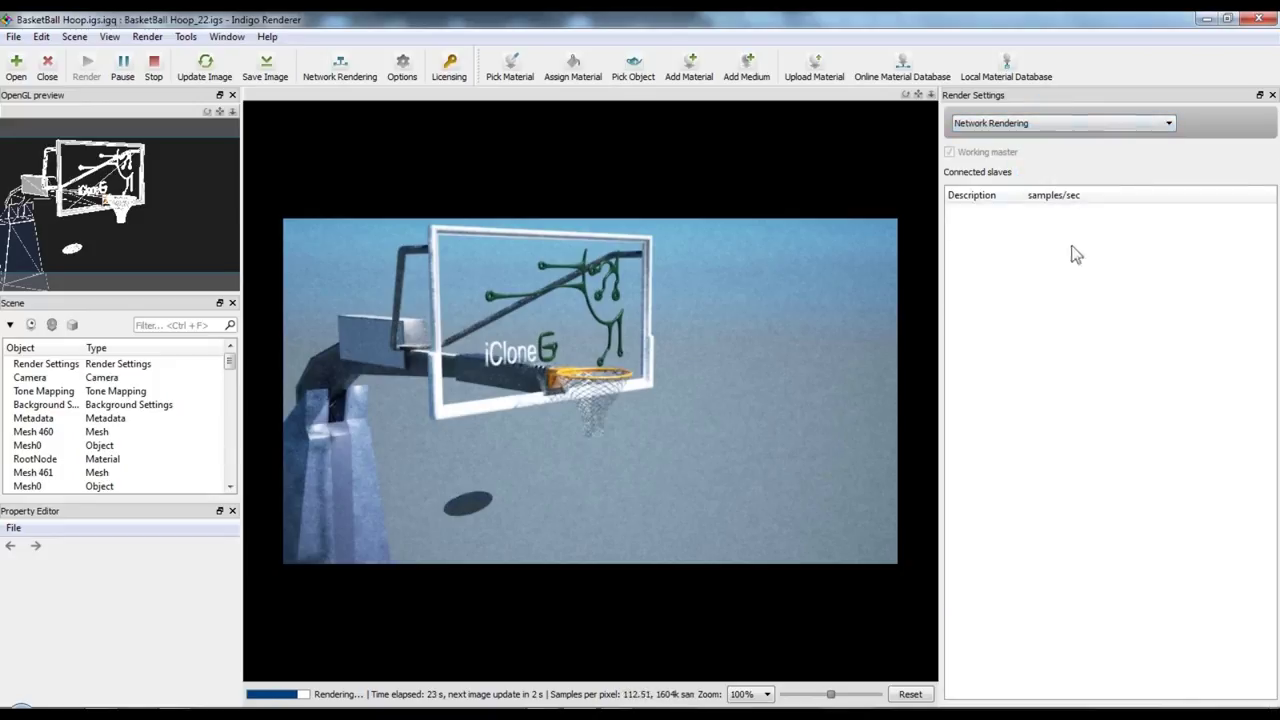
left_click(1060, 123)
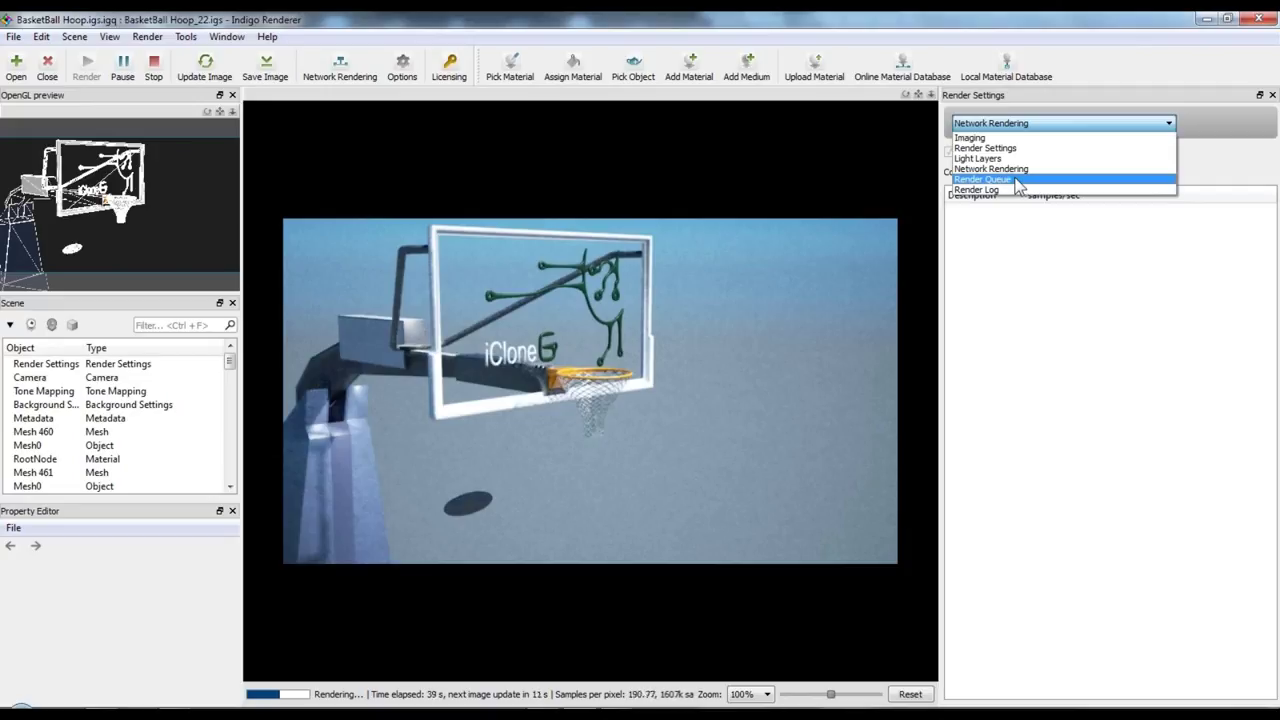
left_click(1016, 180)
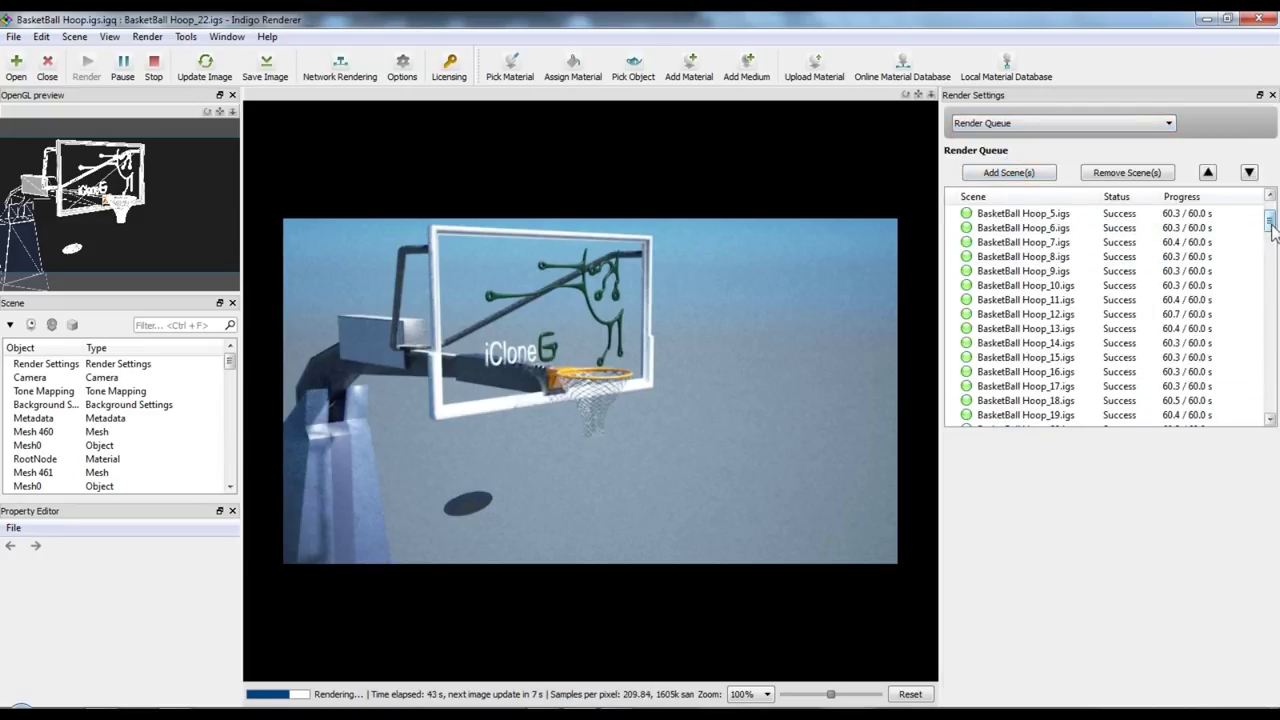
left_click_drag(1273, 228, 1271, 245)
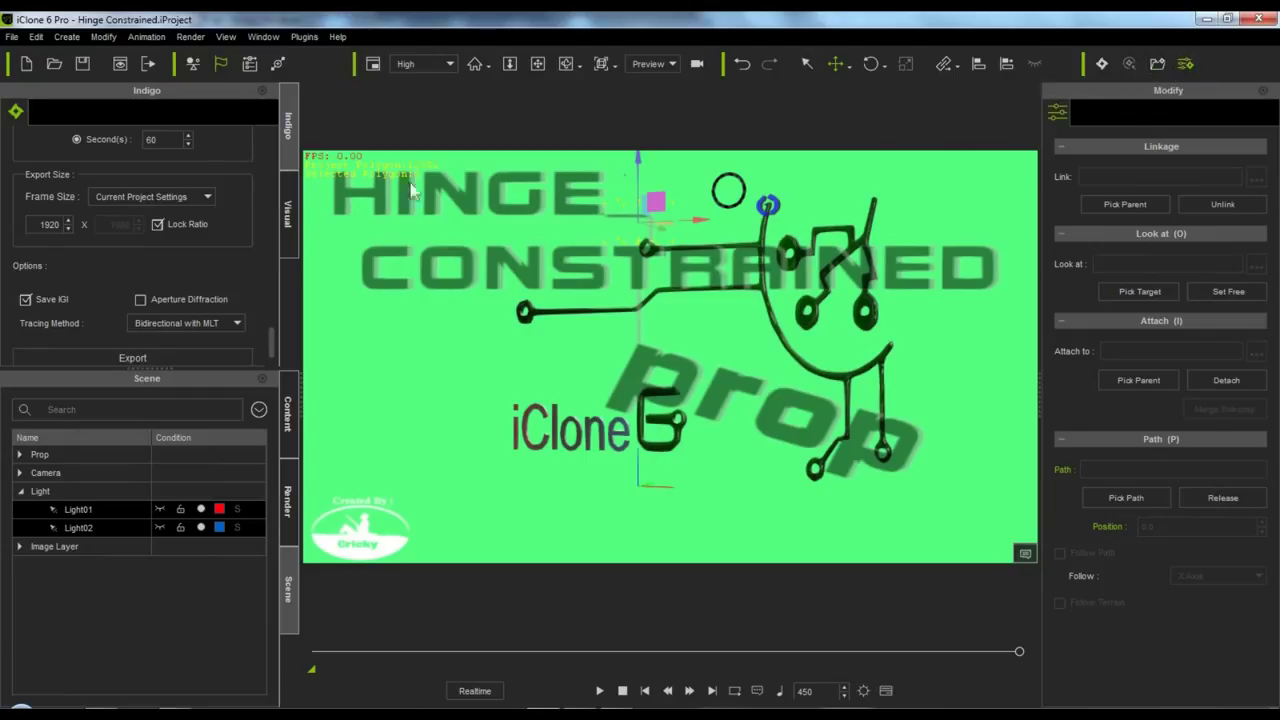
- Start the Indigo export and select the Torus_002 prop from the scene's Prop group
left_click(203, 352)
left_click_drag(272, 339, 267, 245)
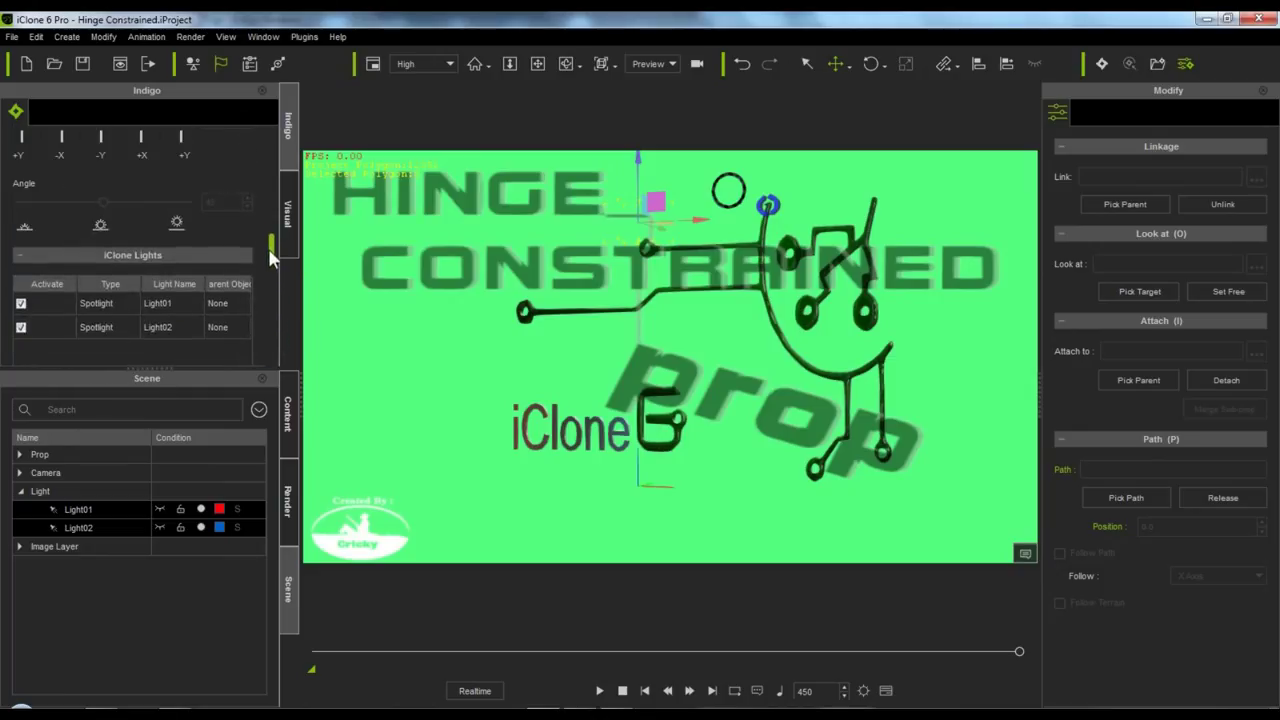
left_click(19, 454)
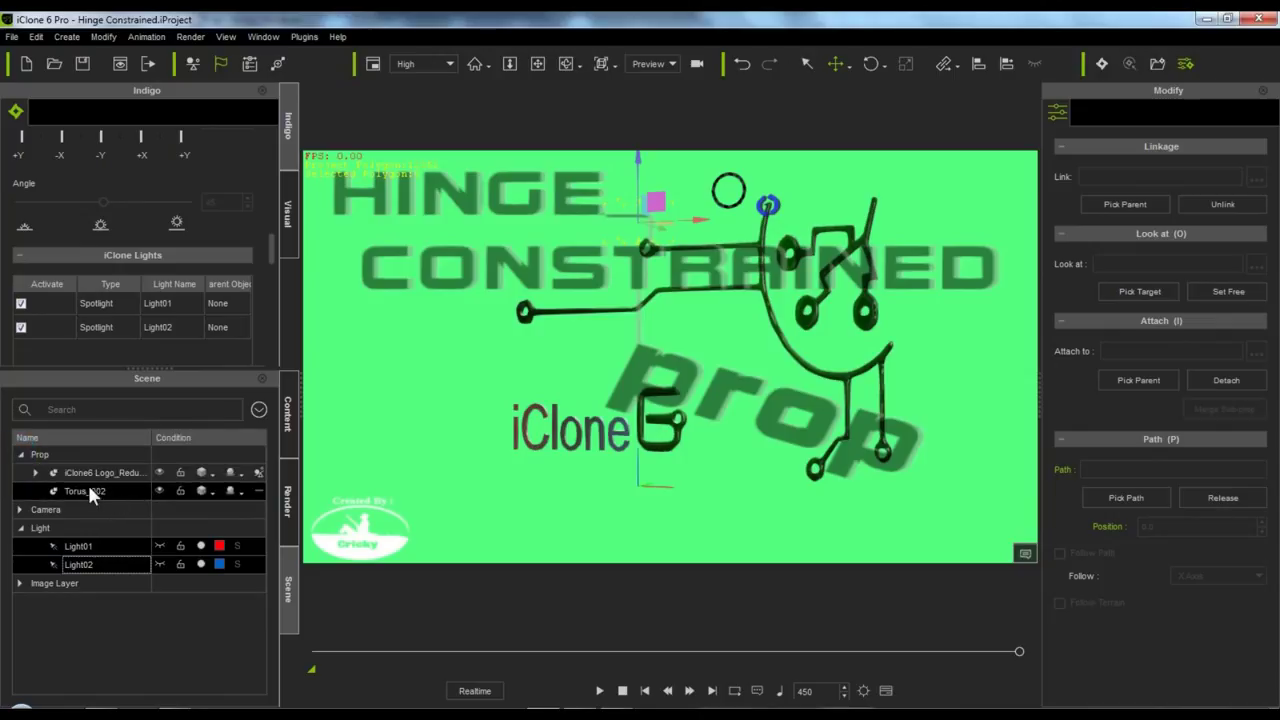
left_click(87, 488)
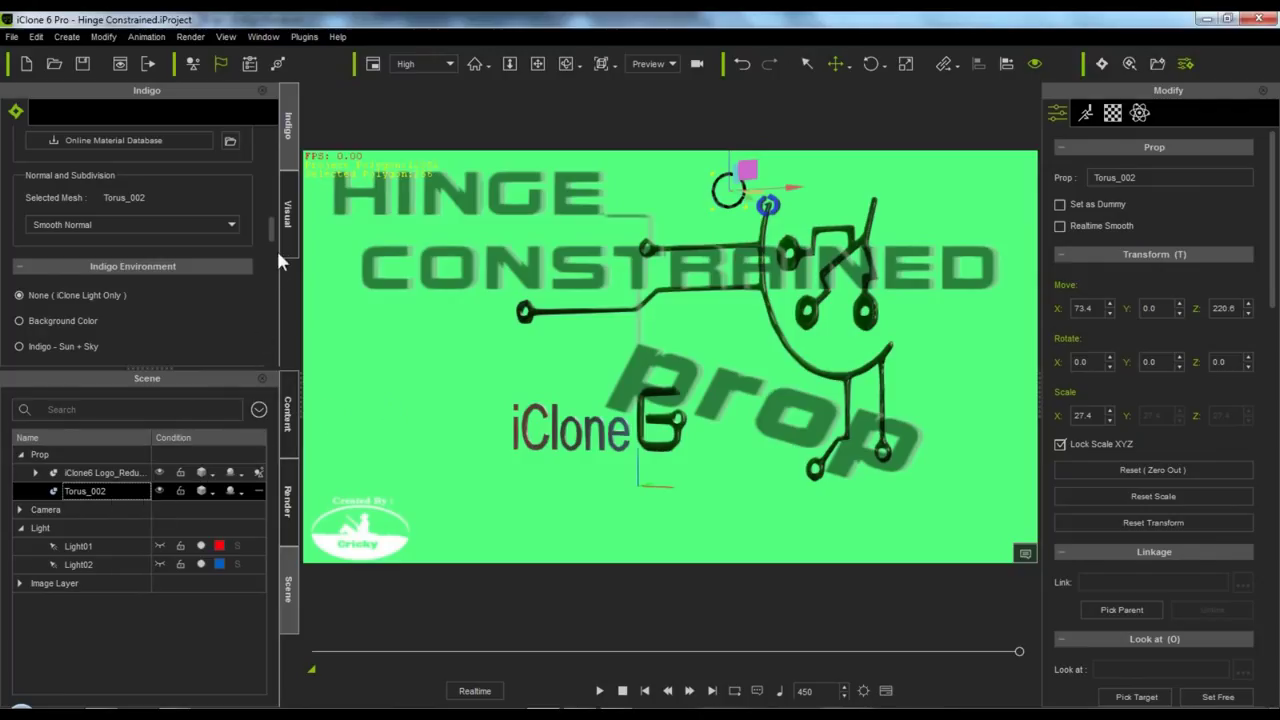
- Scroll the Indigo Material Editor to Assign Indigo Shader for Torus_002
left_click_drag(271, 230, 273, 141)
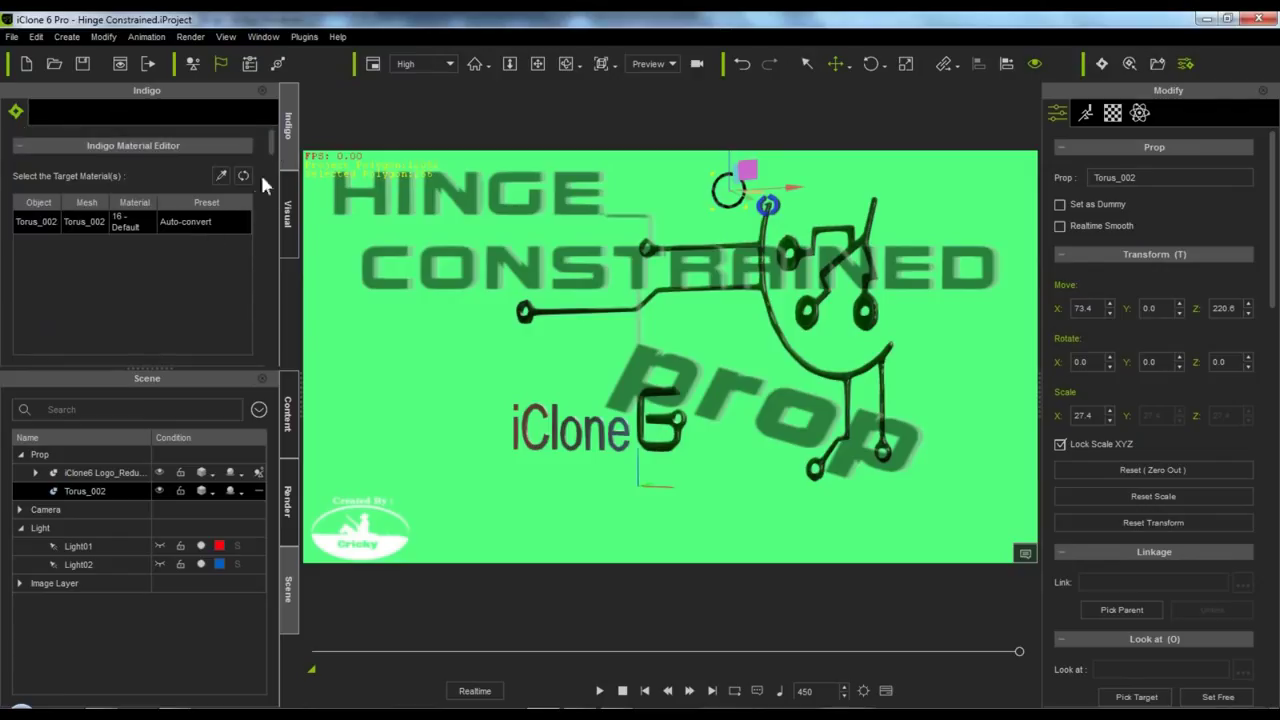
left_click_drag(268, 150, 271, 172)
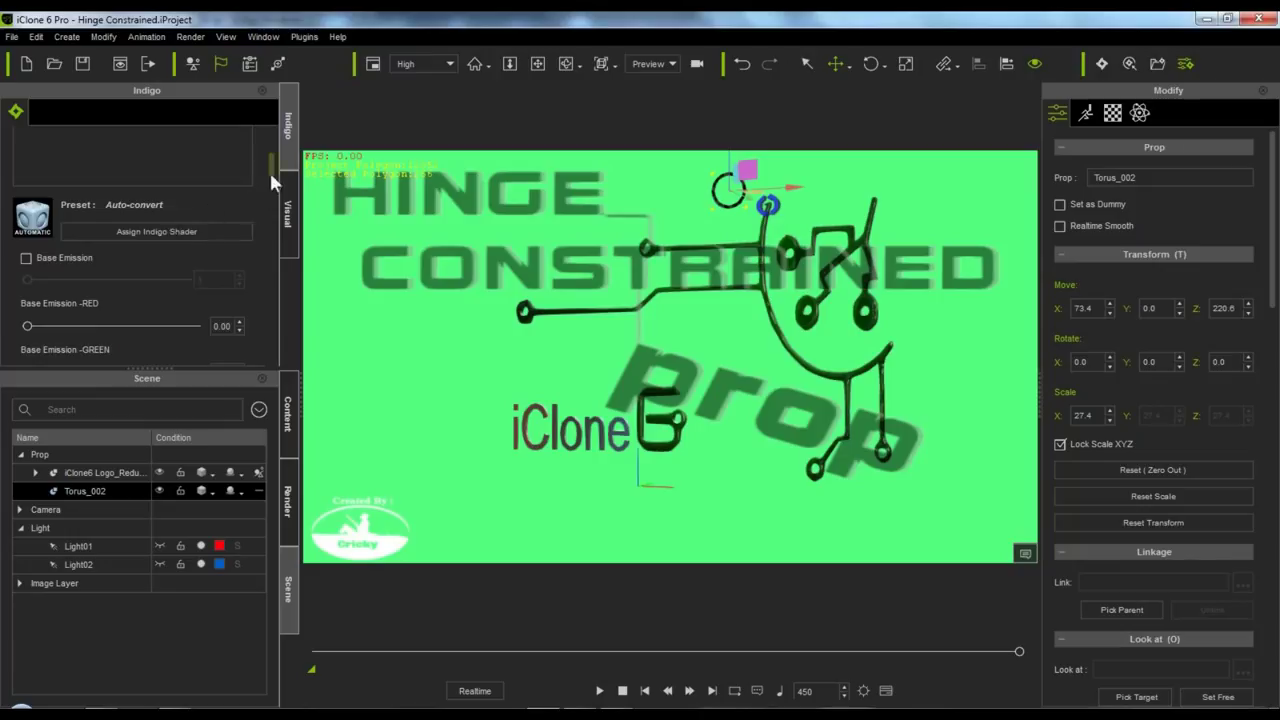
scroll(271, 181, "up", 2)
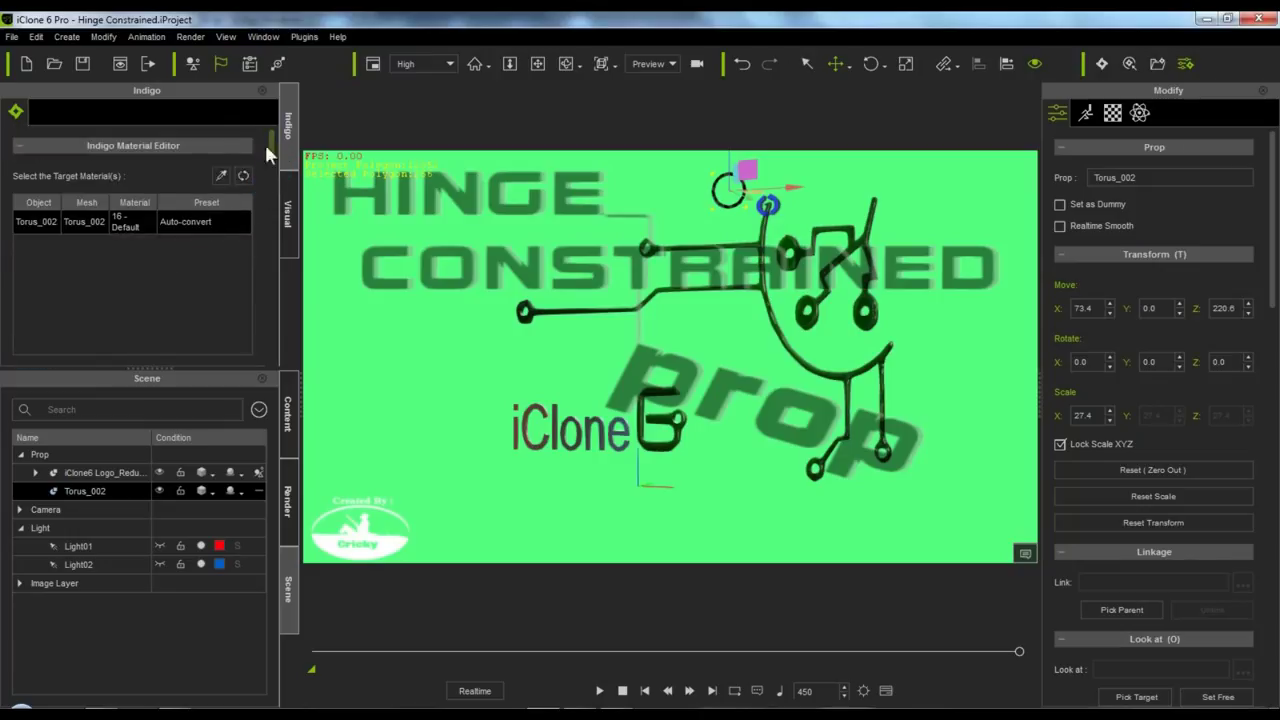
left_click_drag(270, 138, 275, 177)
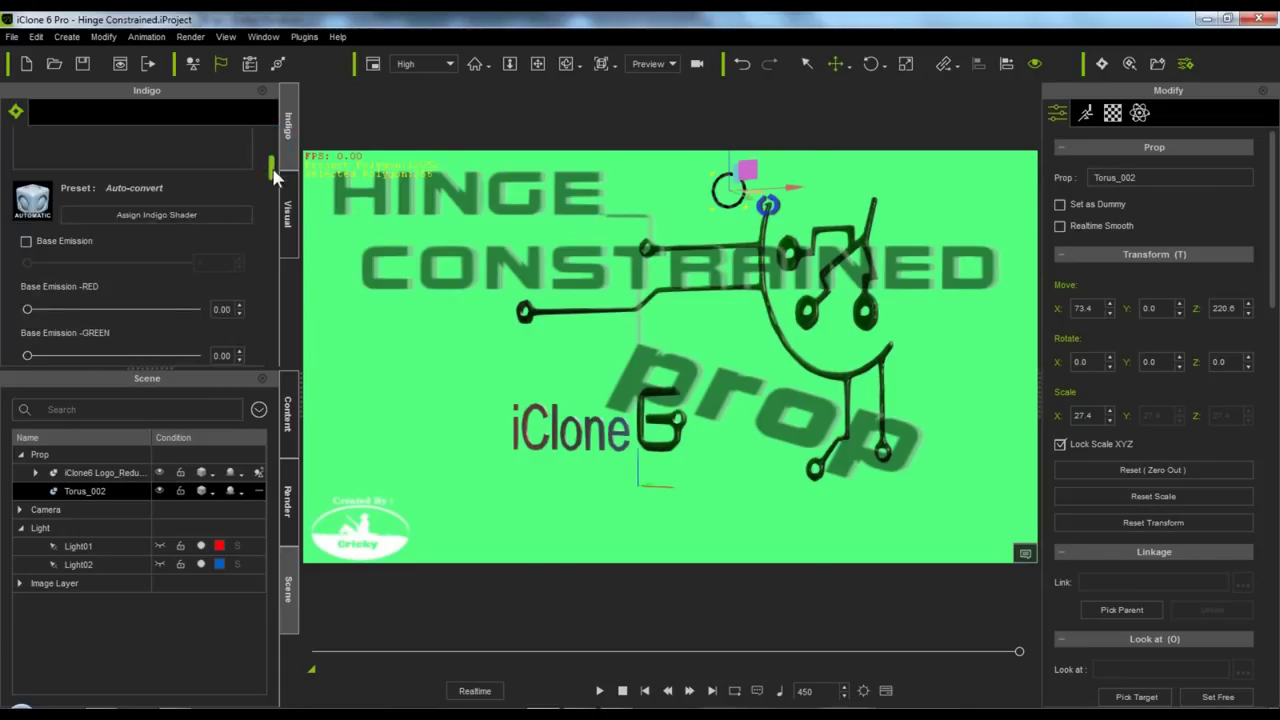
left_click(175, 213)
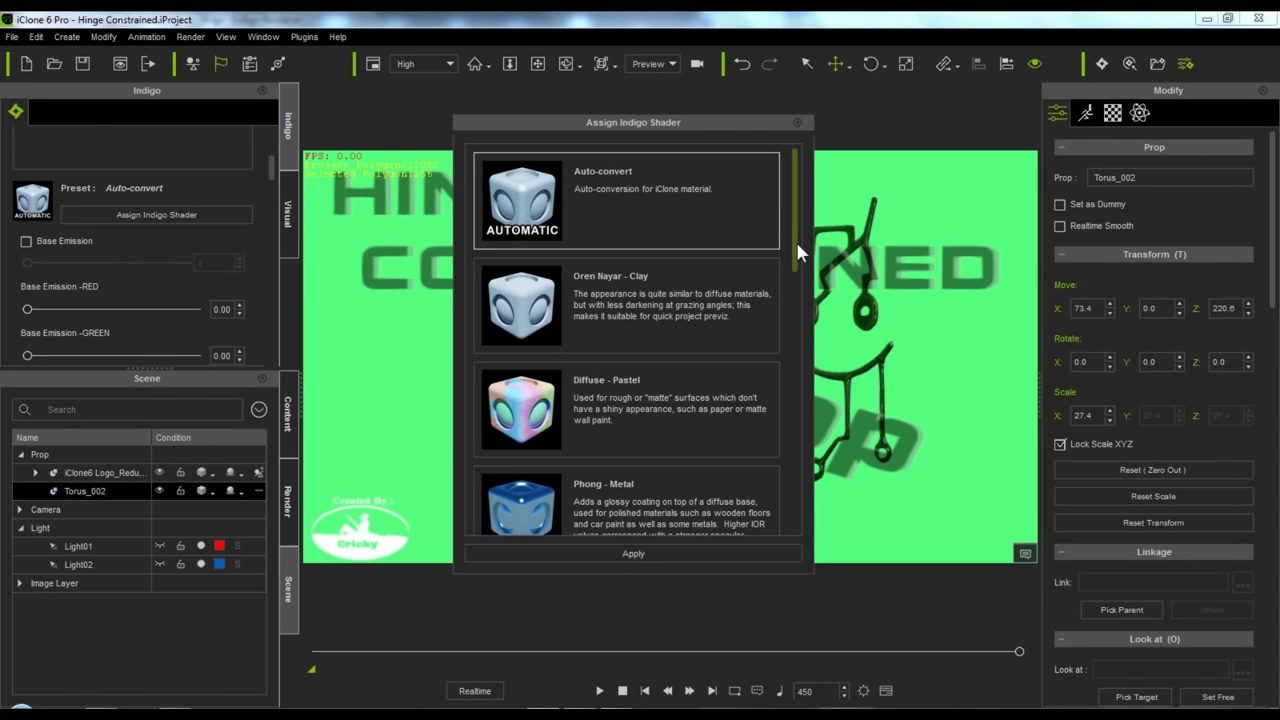
- Look through the Phong Metal, Phong Plastic, Specular Glass and Frosted Glass shader presets
left_click_drag(796, 241, 787, 355)
left_click(643, 185)
left_click(646, 279)
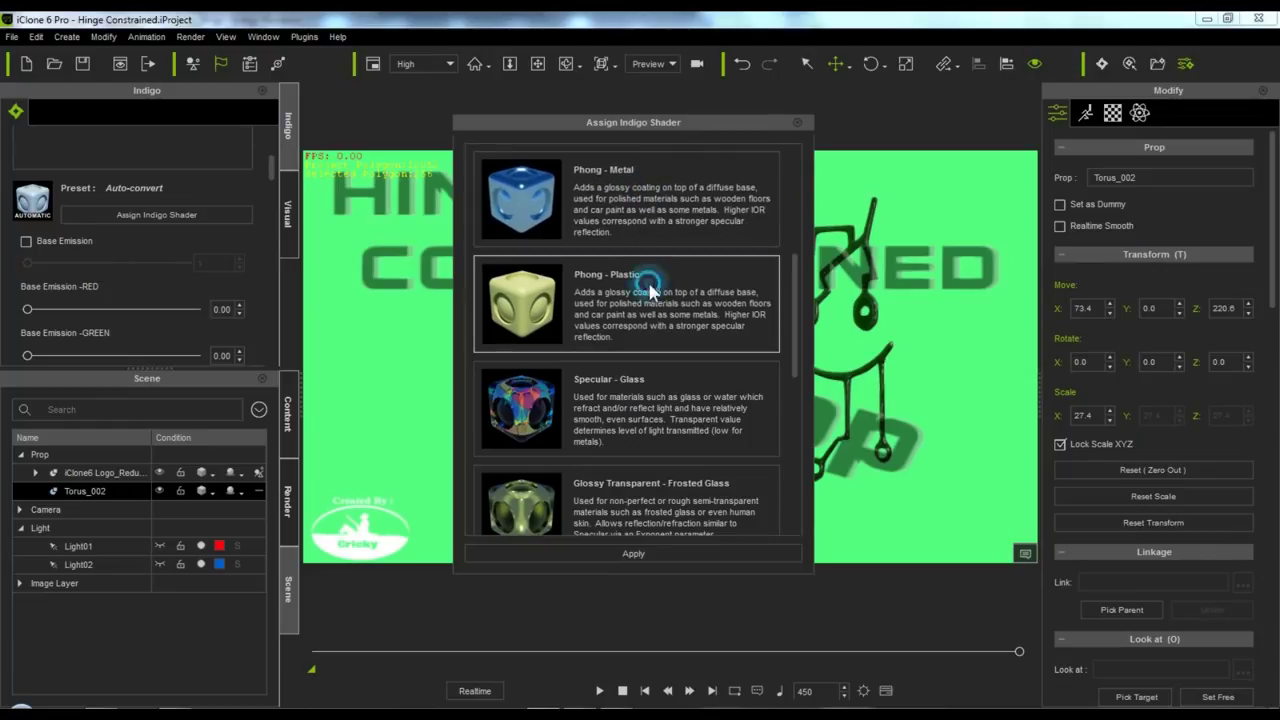
left_click(656, 384)
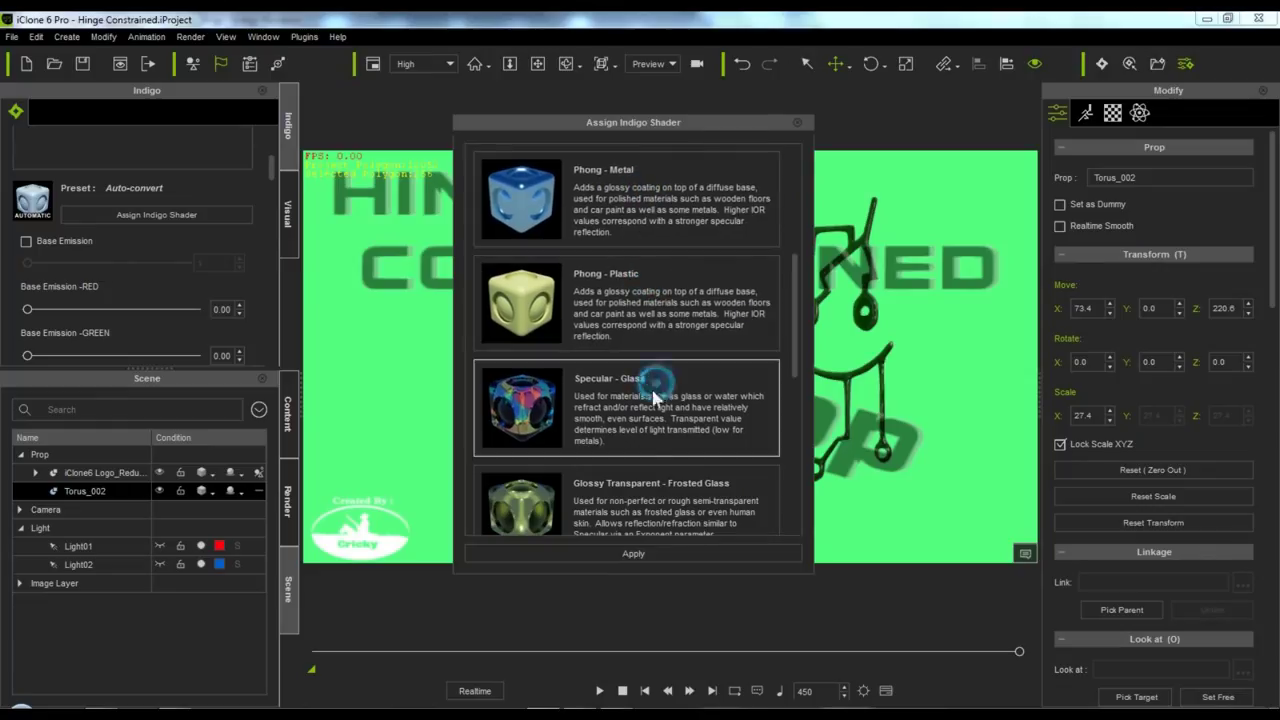
left_click(640, 485)
- Apply the Null shader from the bottom of the list to Torus_002
left_click_drag(790, 334, 799, 475)
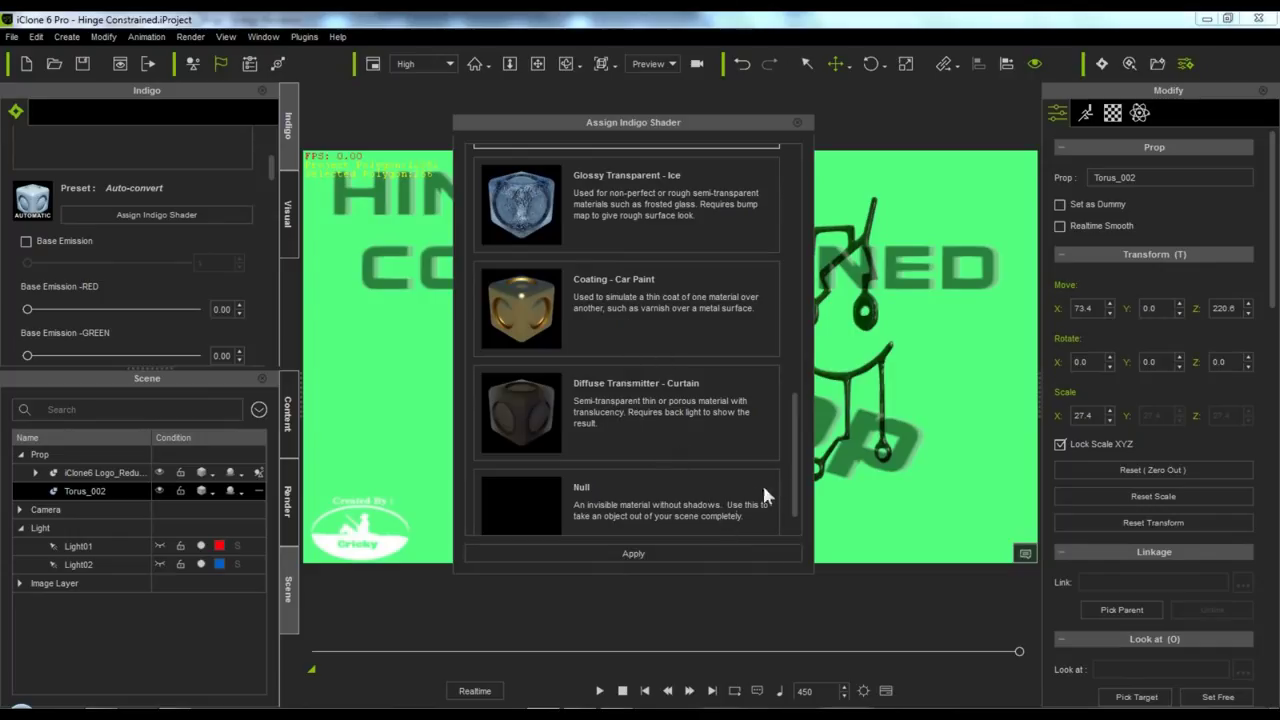
left_click_drag(794, 464, 794, 472)
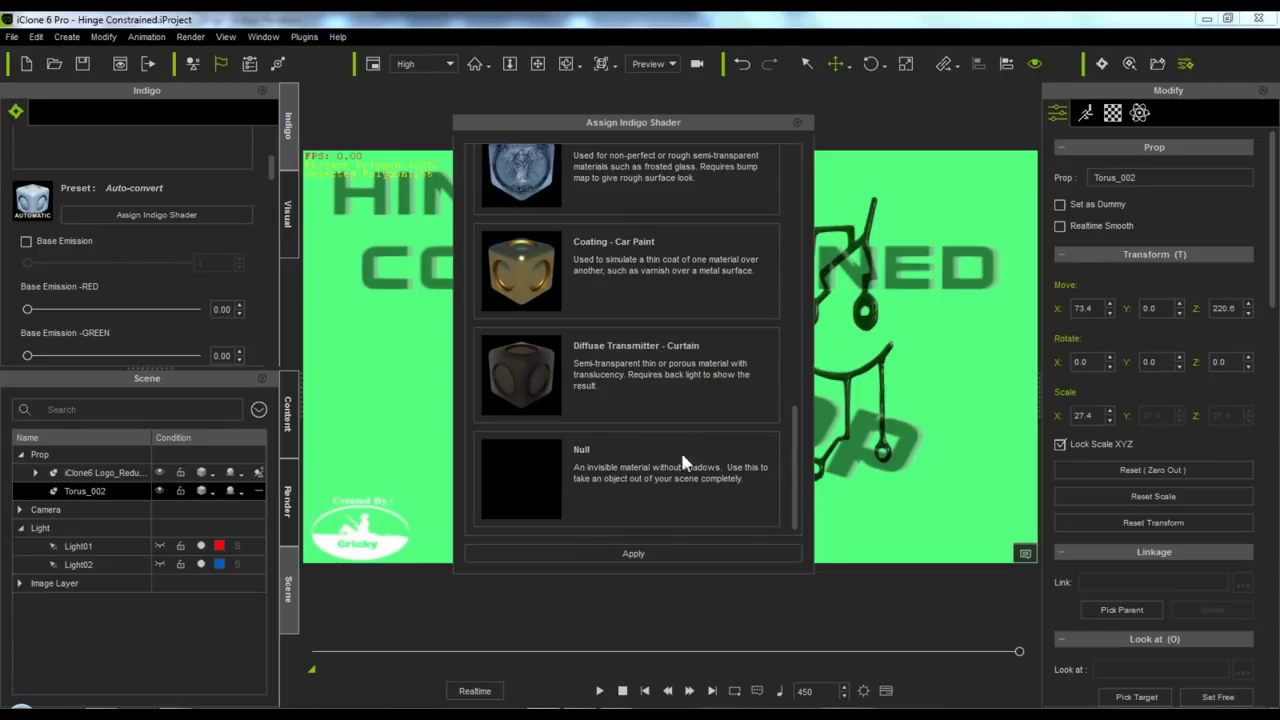
left_click(568, 480)
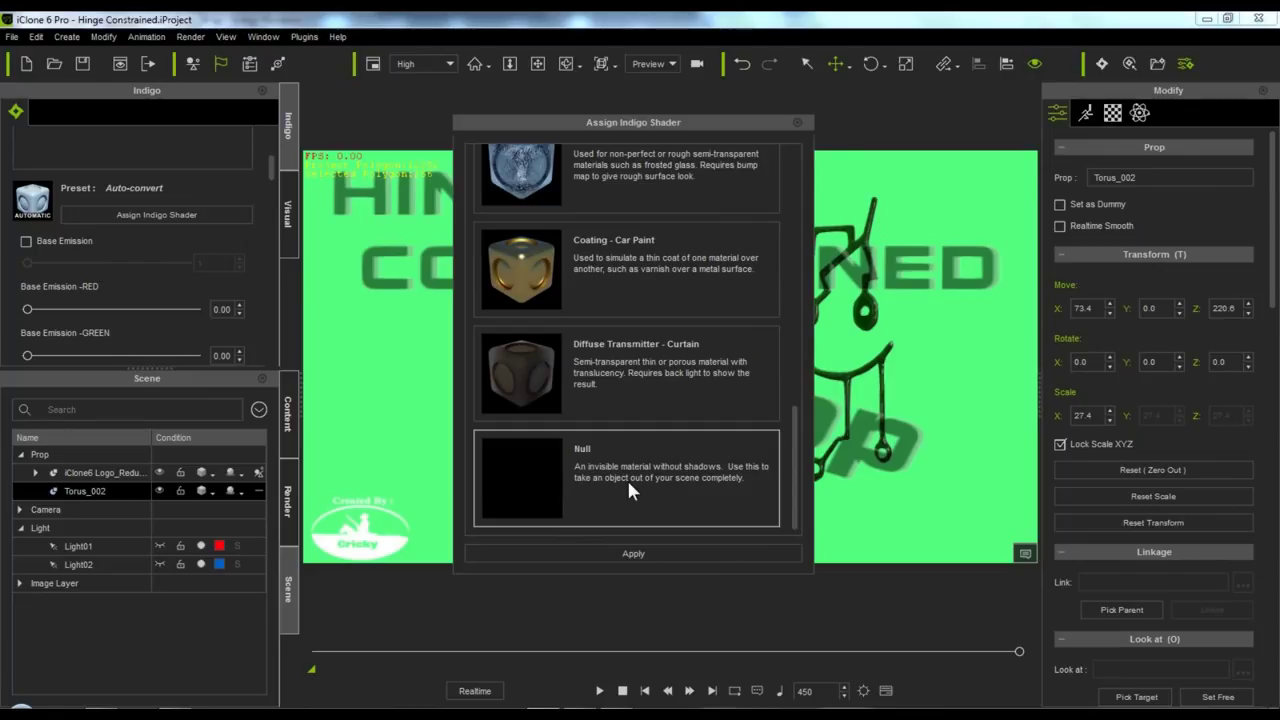
left_click(797, 123)
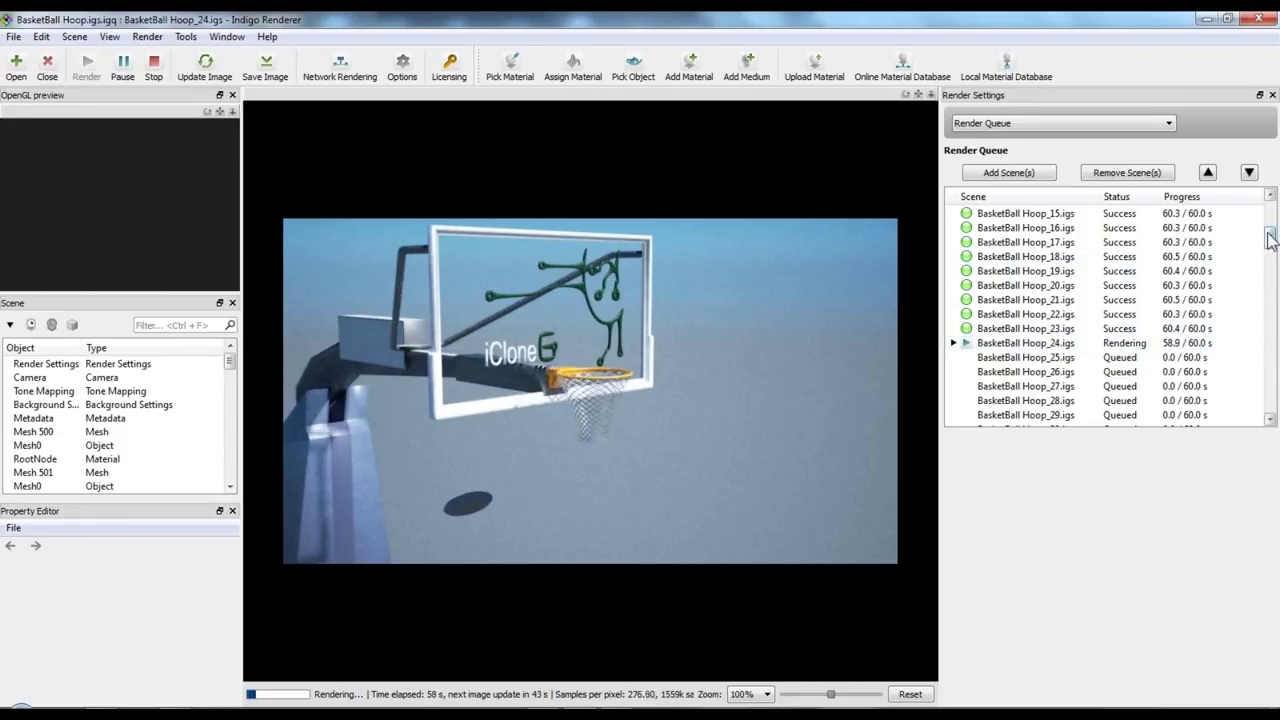
- Scroll the render queue to confirm BasketBall Hoop scenes through _129 all show Success
left_click_drag(1268, 244, 1272, 424)
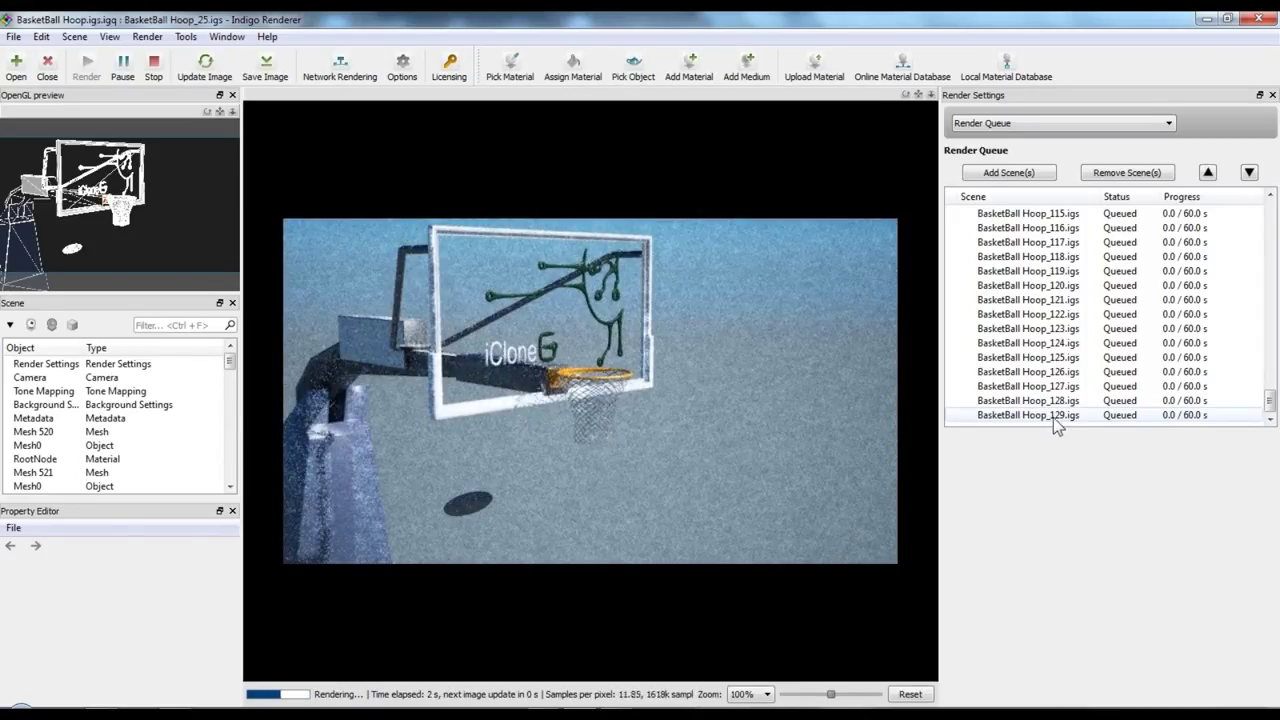
left_click_drag(1271, 403, 1268, 208)
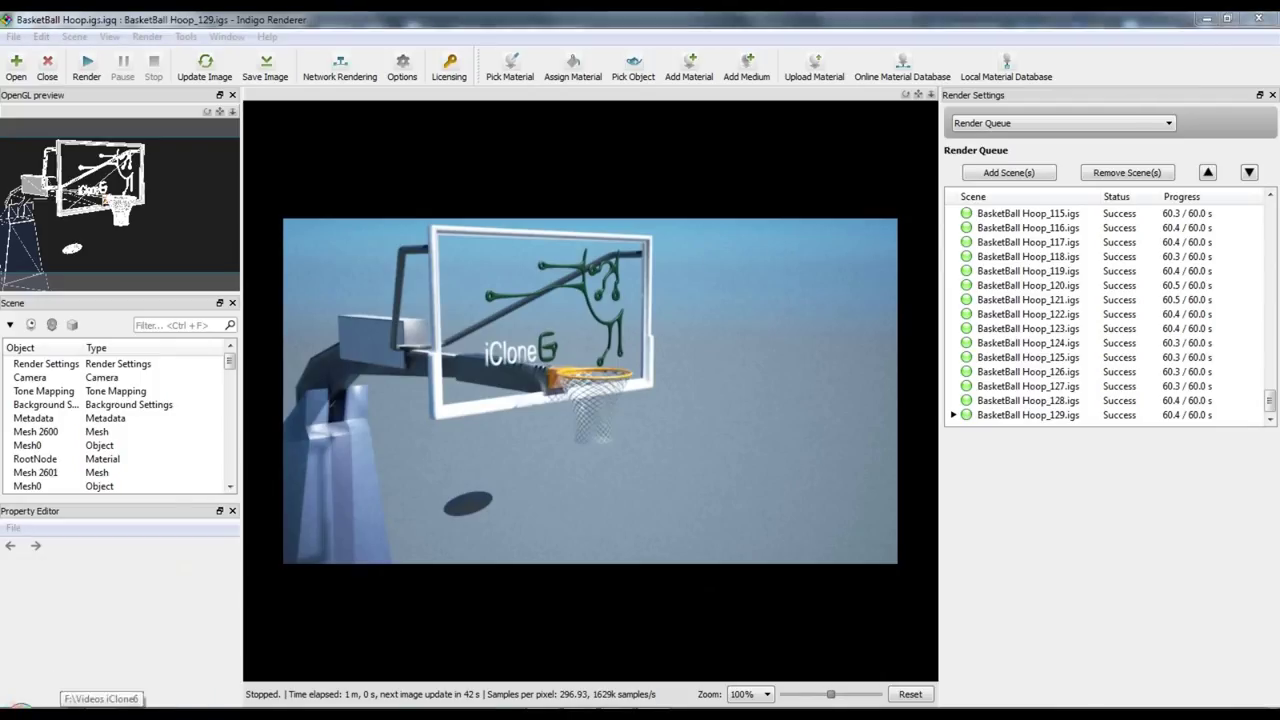
- Start Corel VideoStudio Pro X7 from its folder under Start > All Programs
left_click(20, 706)
left_click(88, 654)
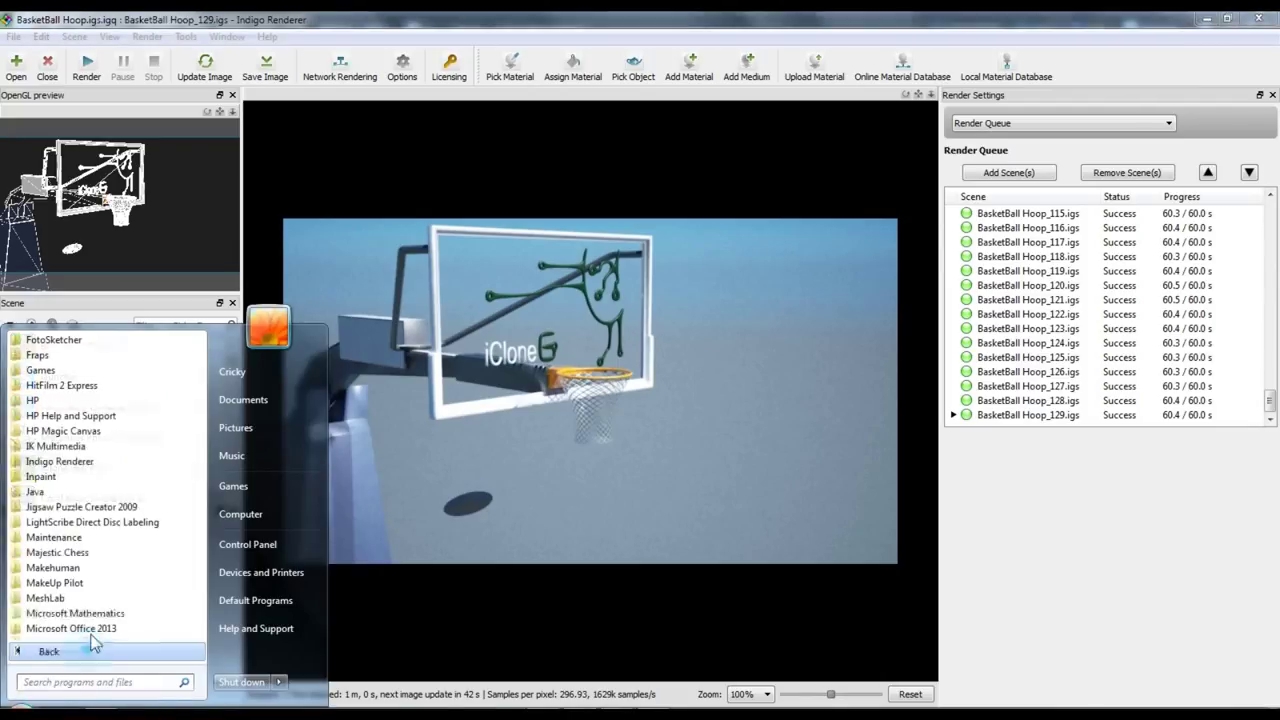
left_click_drag(199, 517, 210, 468)
left_click(80, 552)
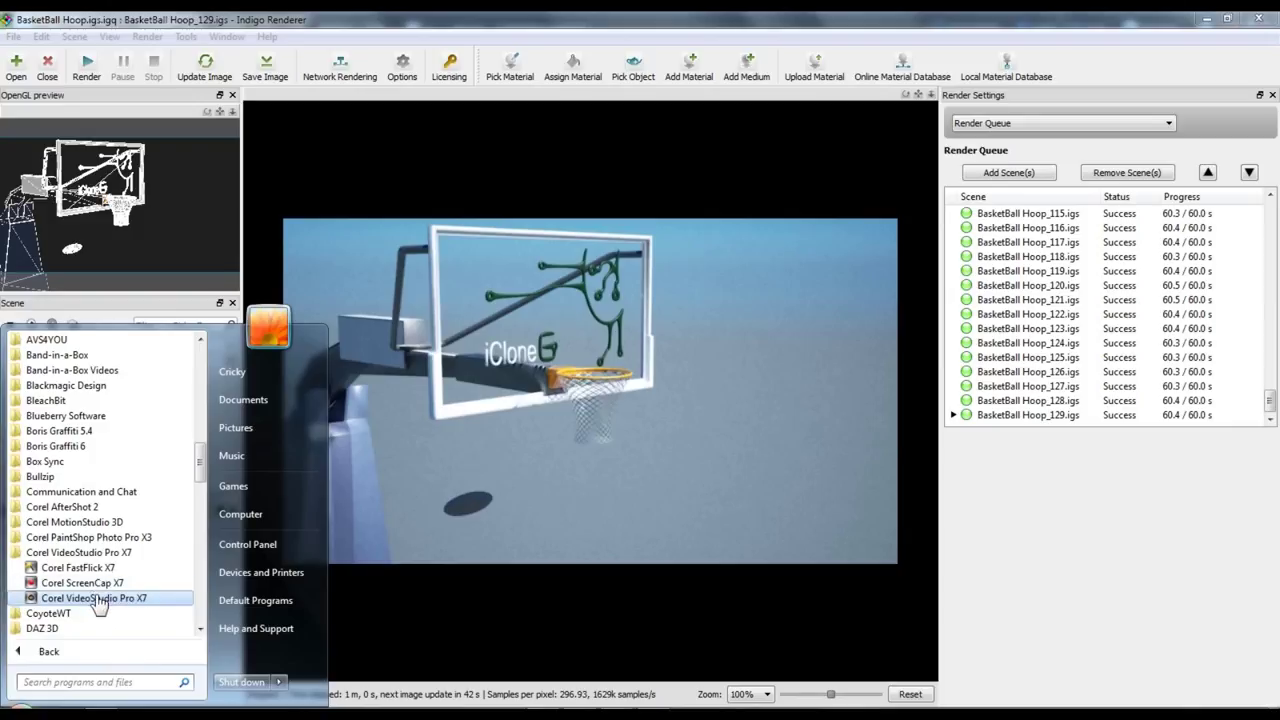
left_click(100, 598)
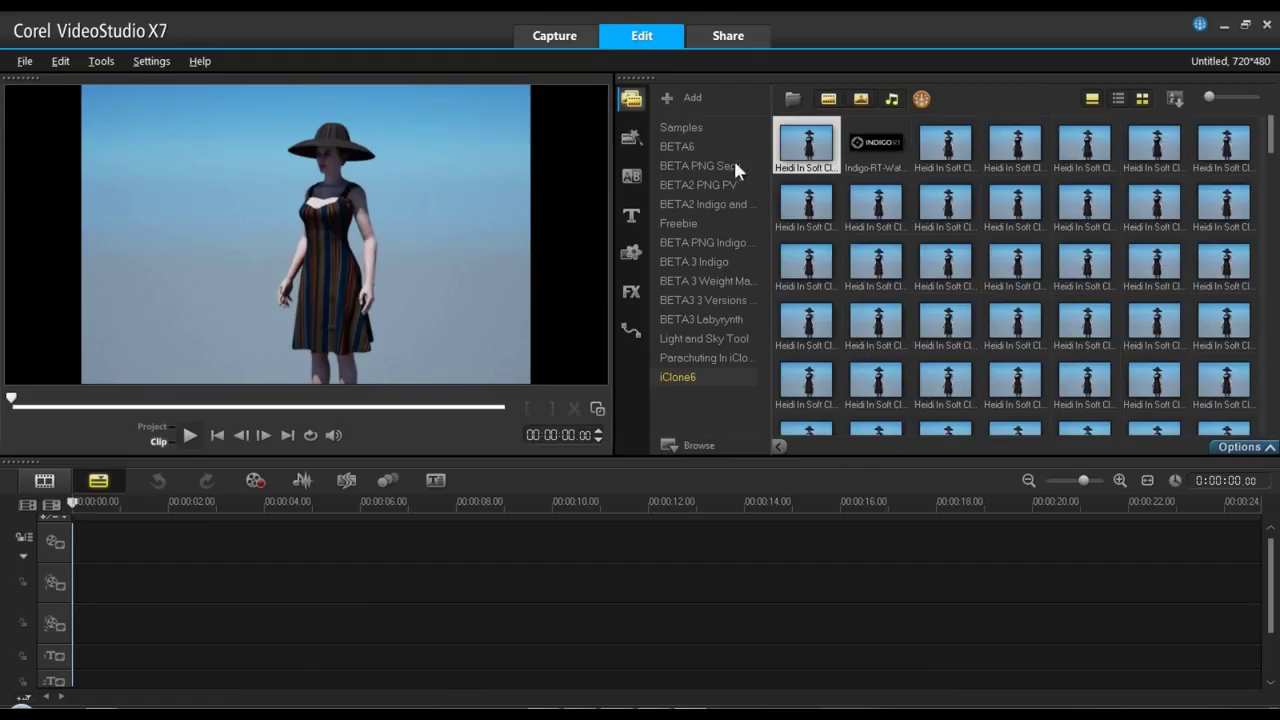
- Add a new library folder named Basketball Hoop in VideoStudio's Library panel
left_click(690, 97)
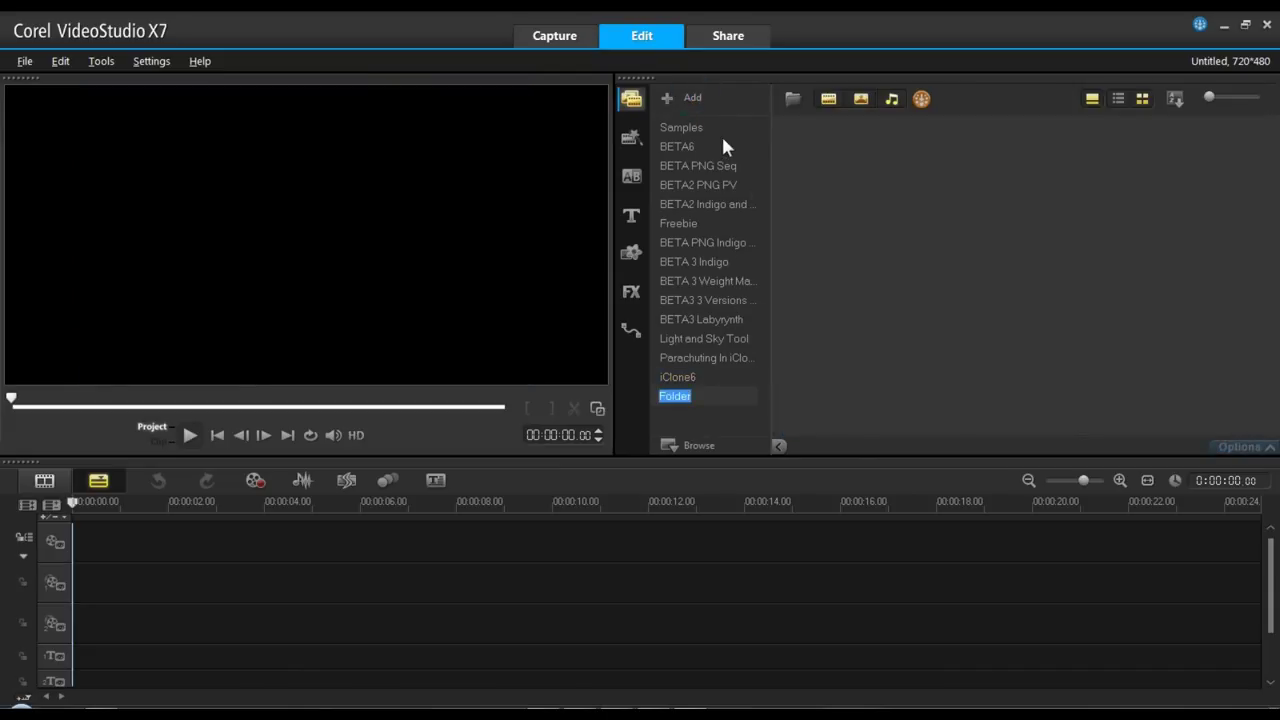
type("Basketball Hoop")
left_click(795, 100)
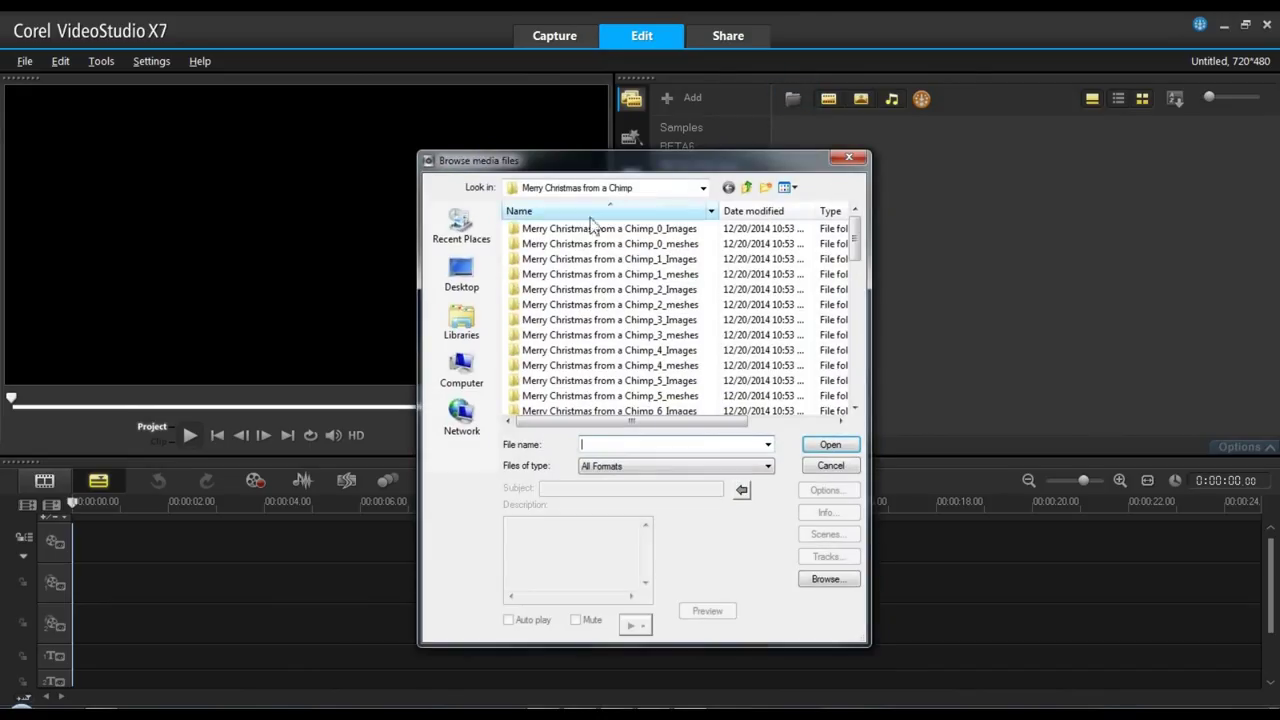
- From the BasketBall Hoop render folder, import BasketBall Hoop_0.png through _129.png
left_click(746, 187)
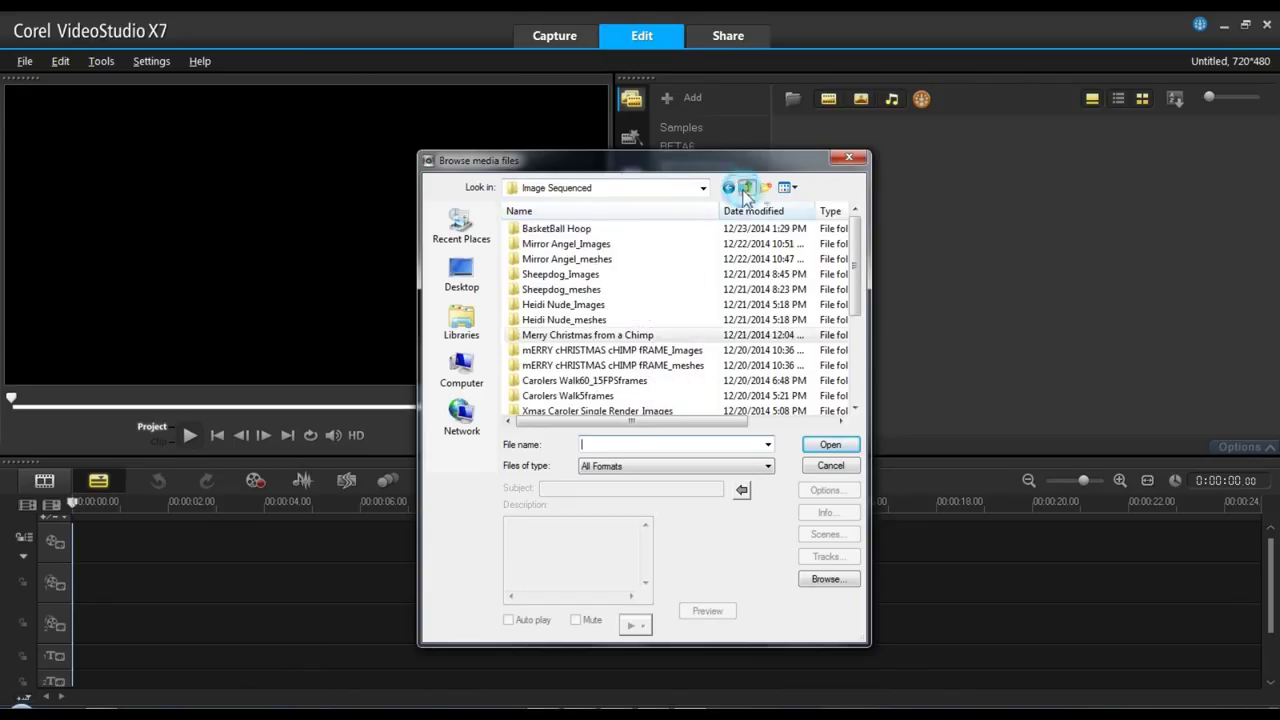
double_click(574, 228)
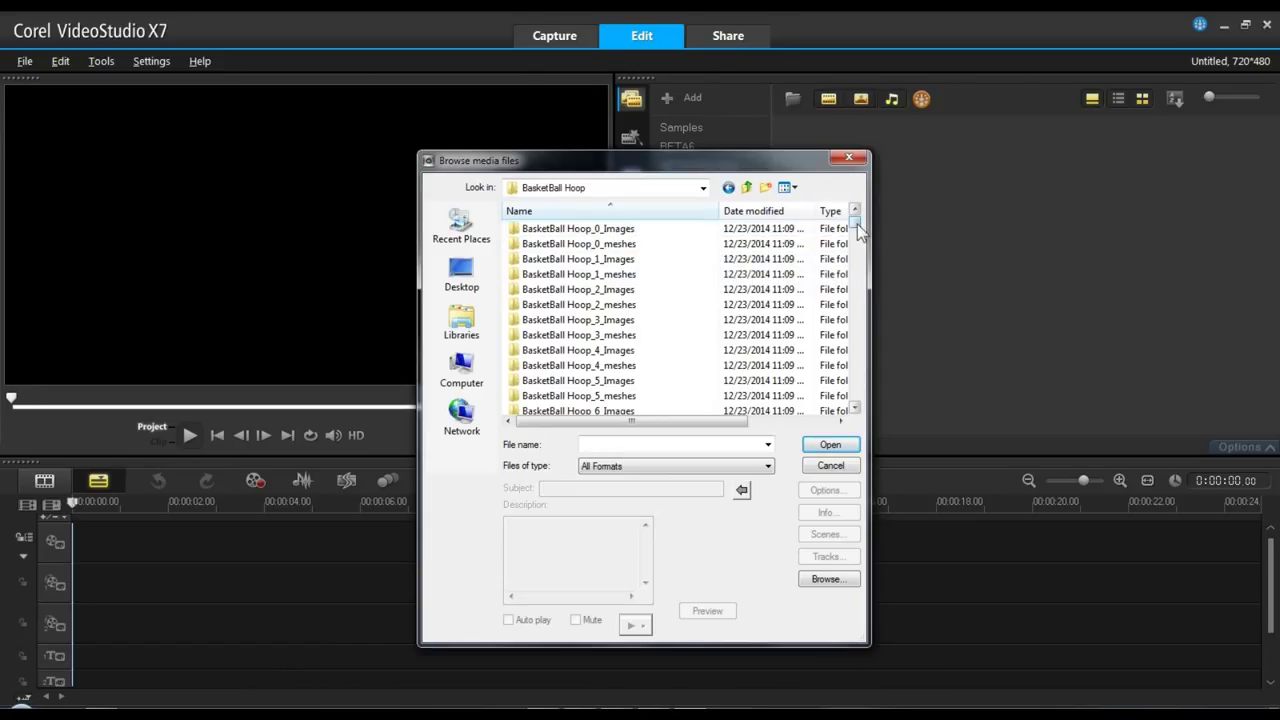
left_click_drag(857, 222, 851, 337)
left_click(612, 261)
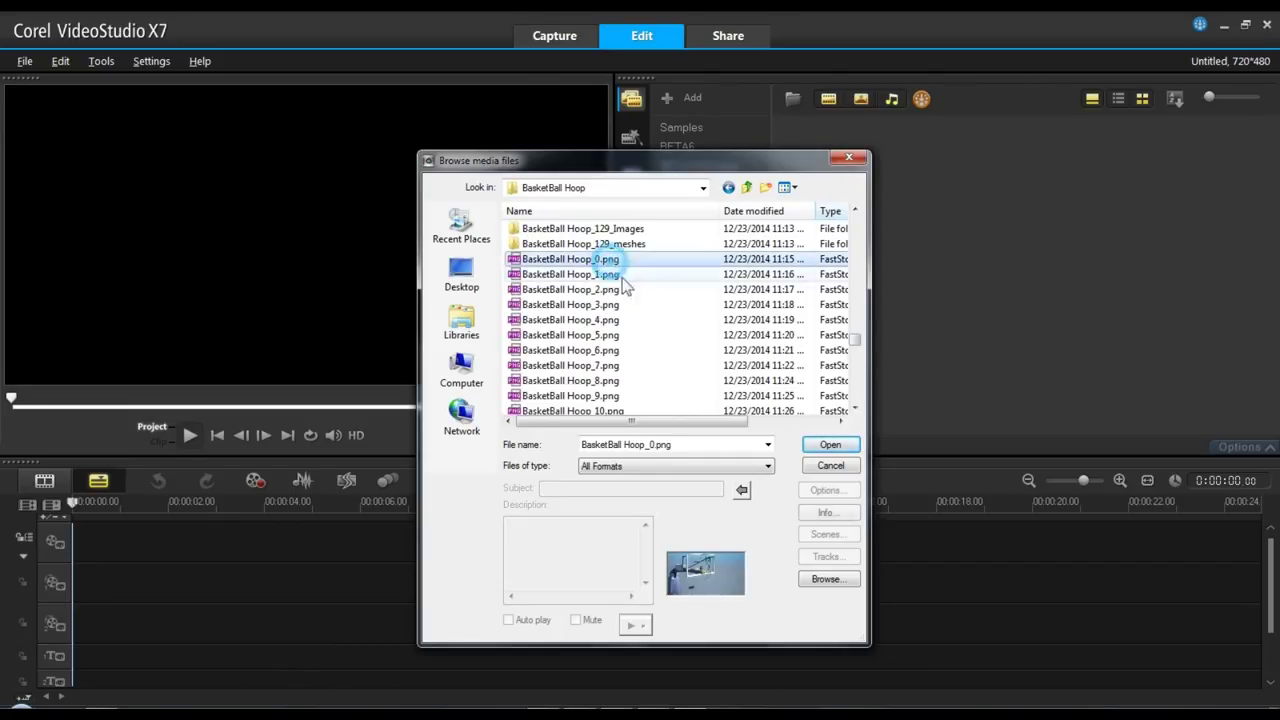
left_click_drag(857, 340, 856, 397)
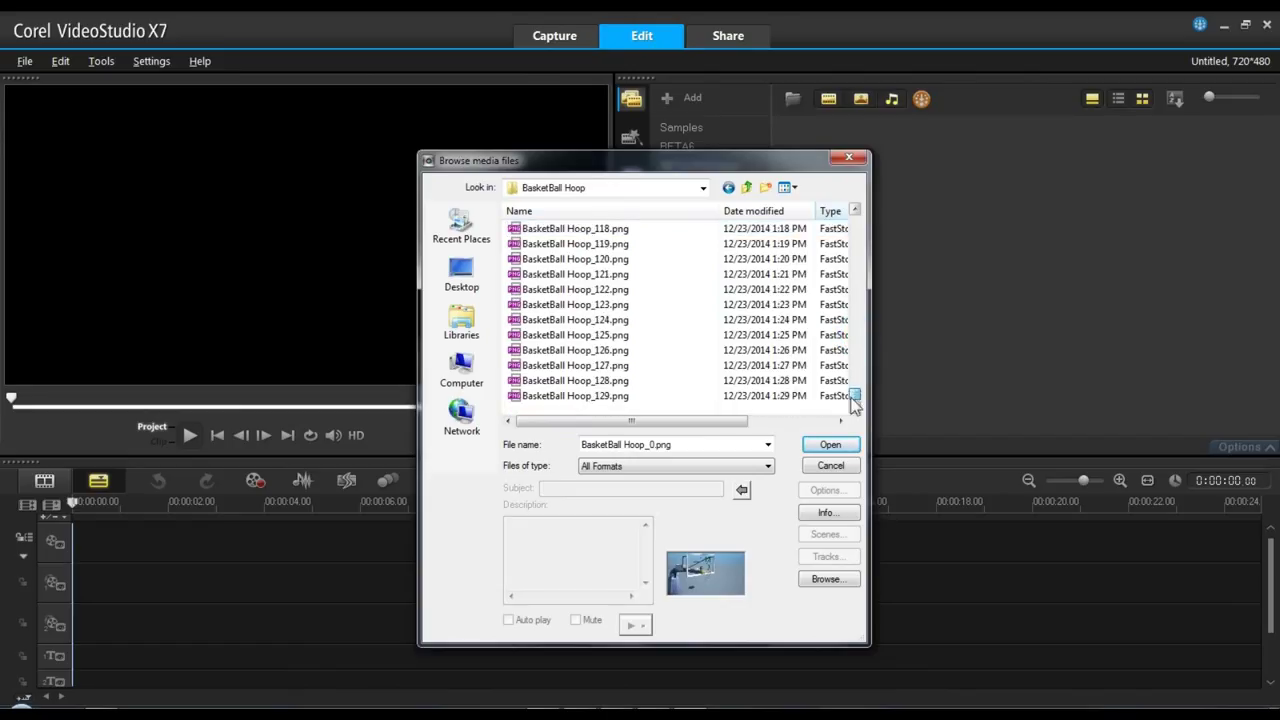
left_click(617, 396, "shift")
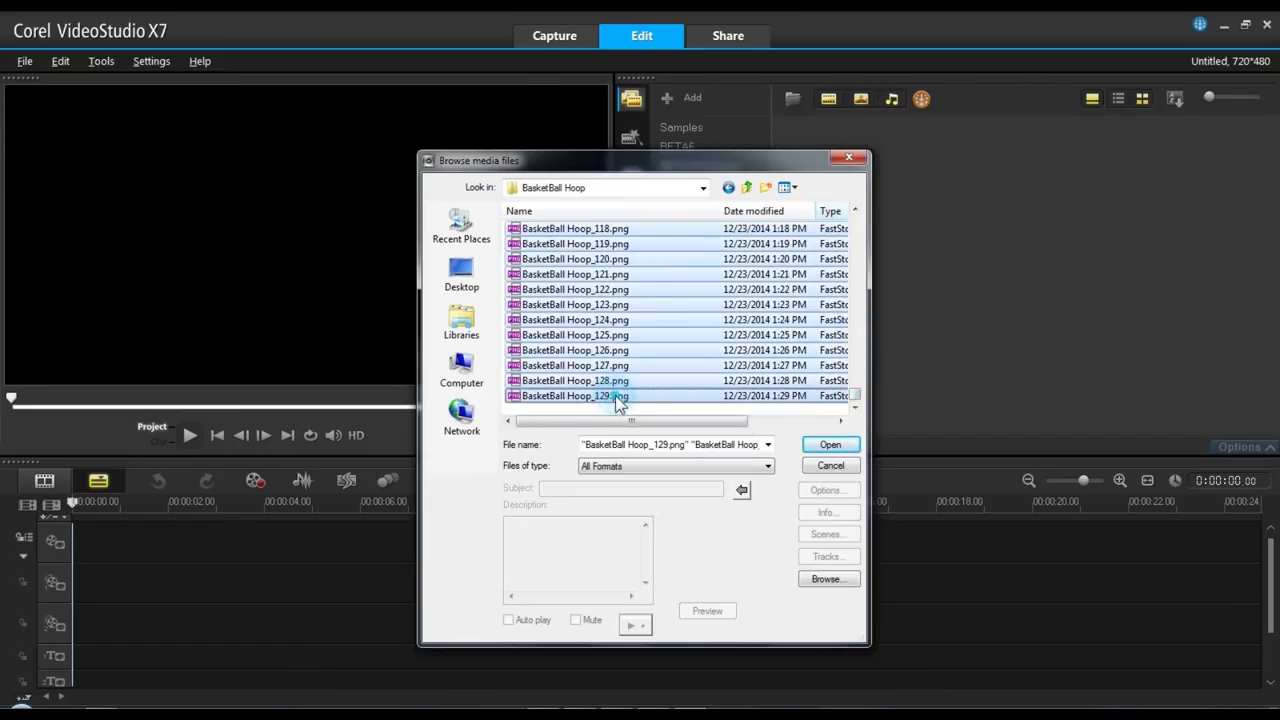
left_click(830, 444)
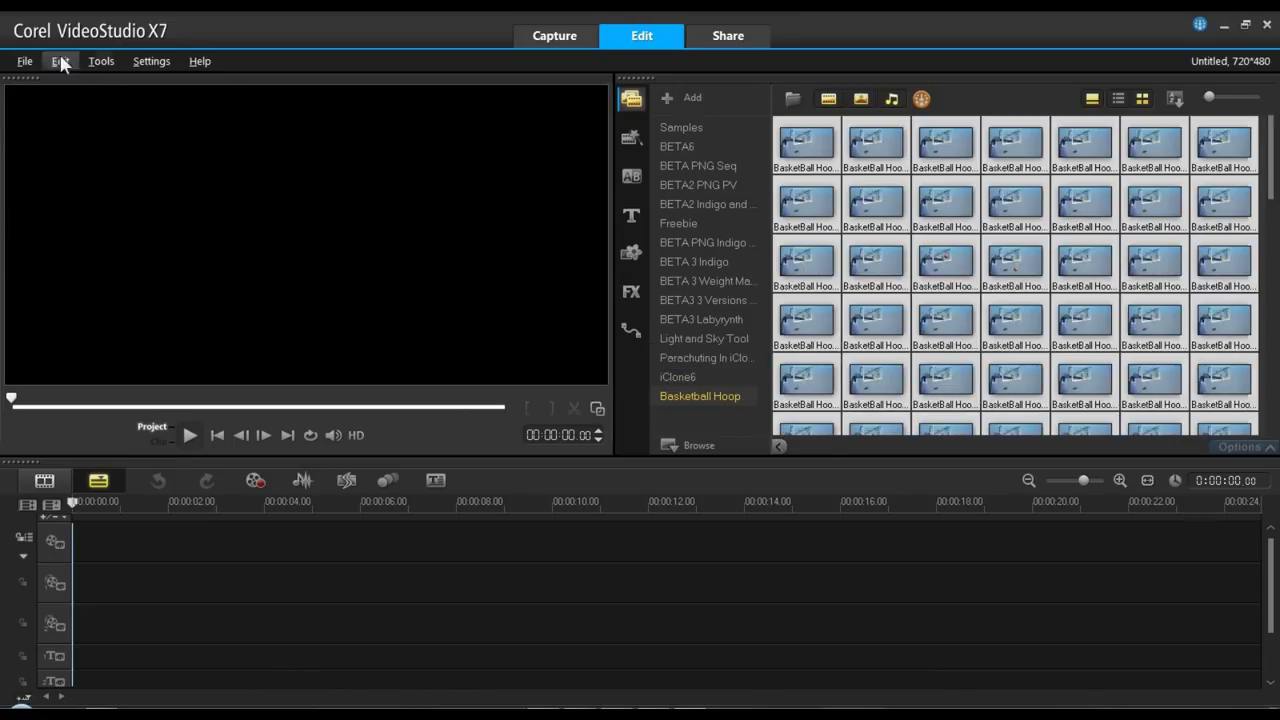
left_click(27, 62)
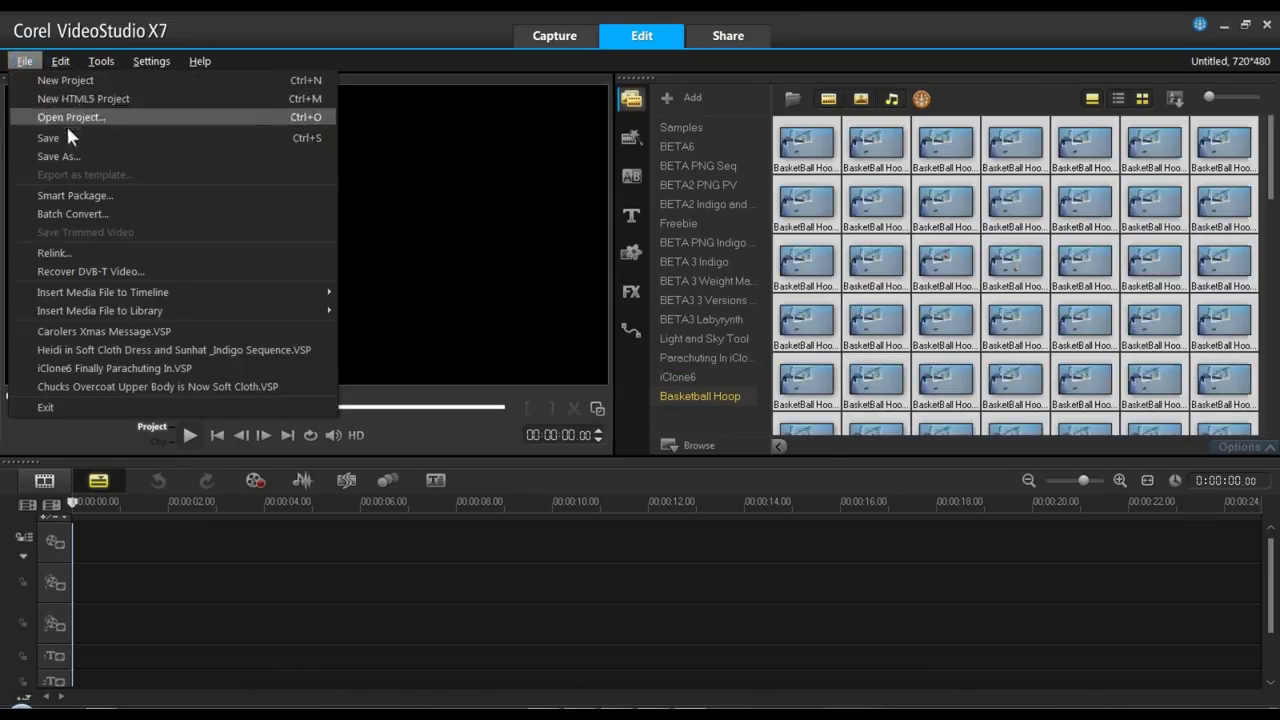
- Save the project as 'Basketball hoop' in My Projects and drag the selected frames toward the timeline
left_click(73, 150)
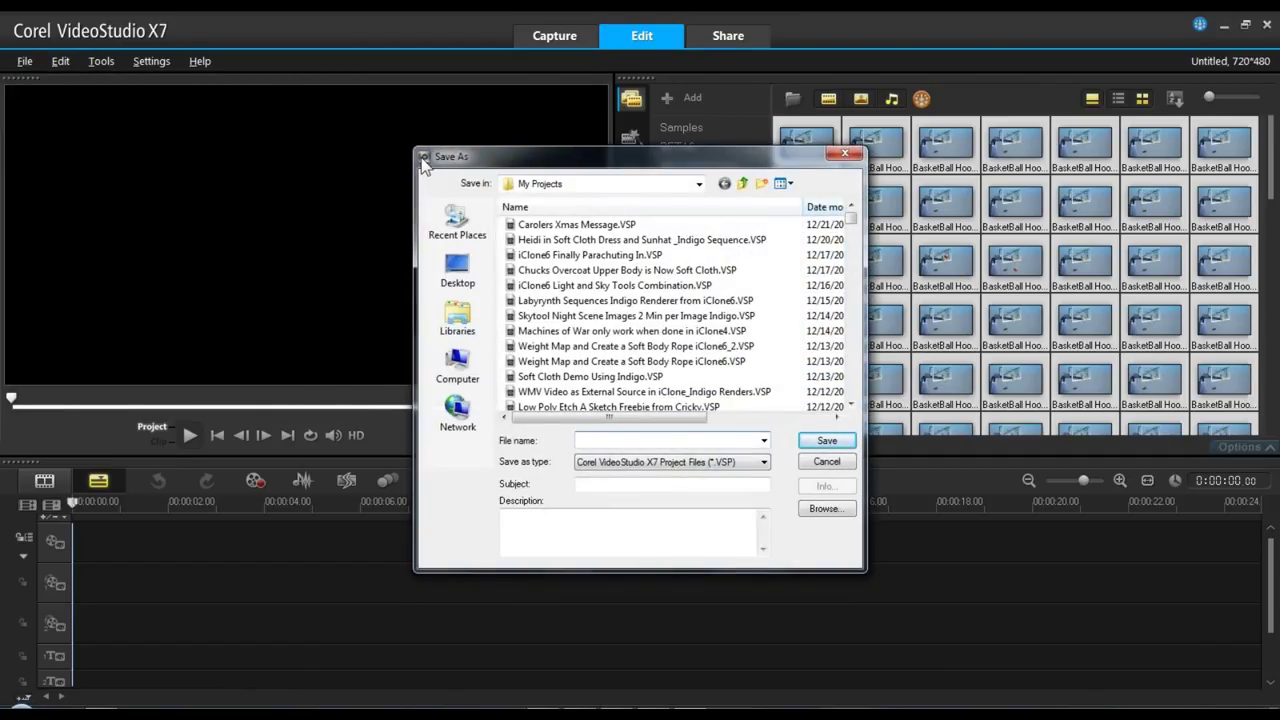
type("B")
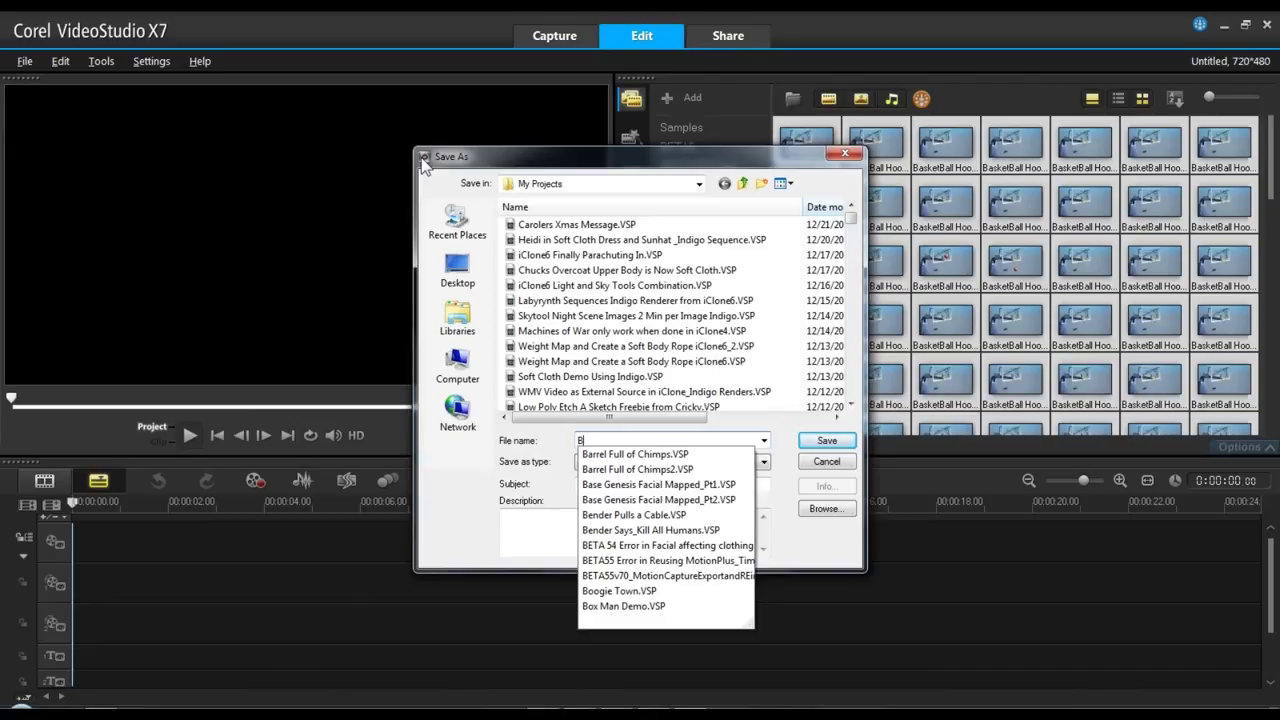
type("asketball hoop")
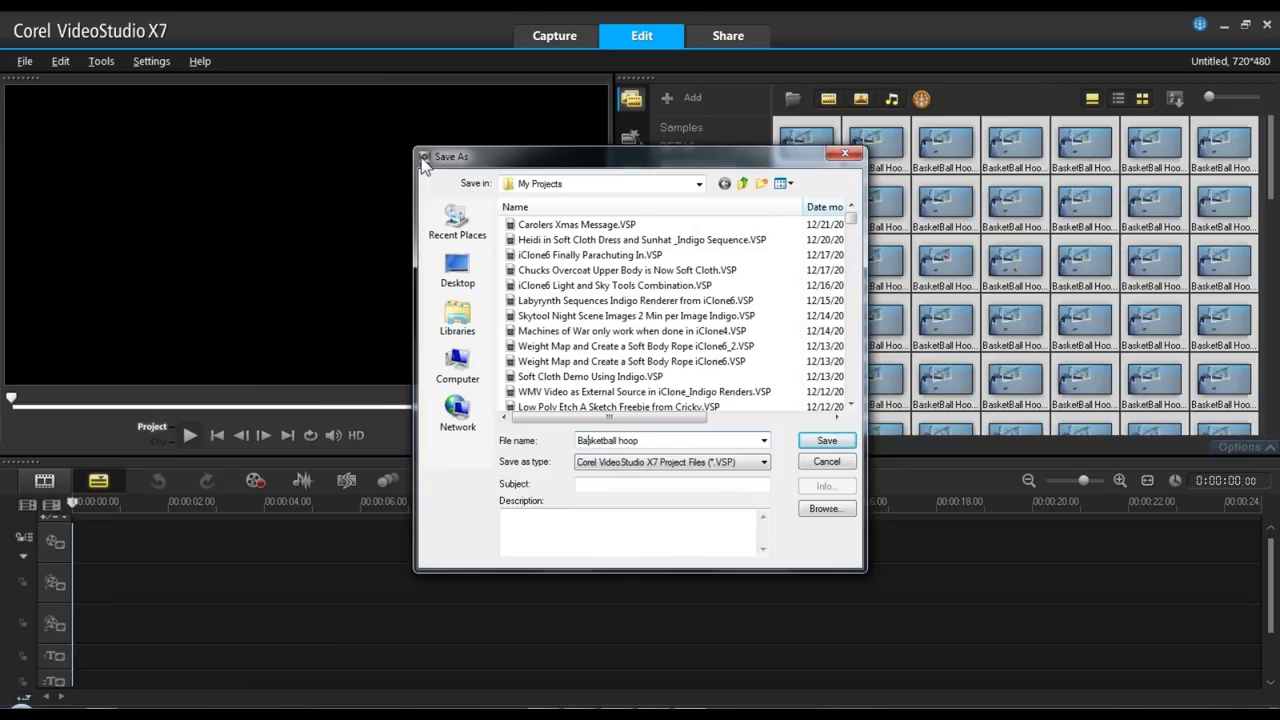
key("Return")
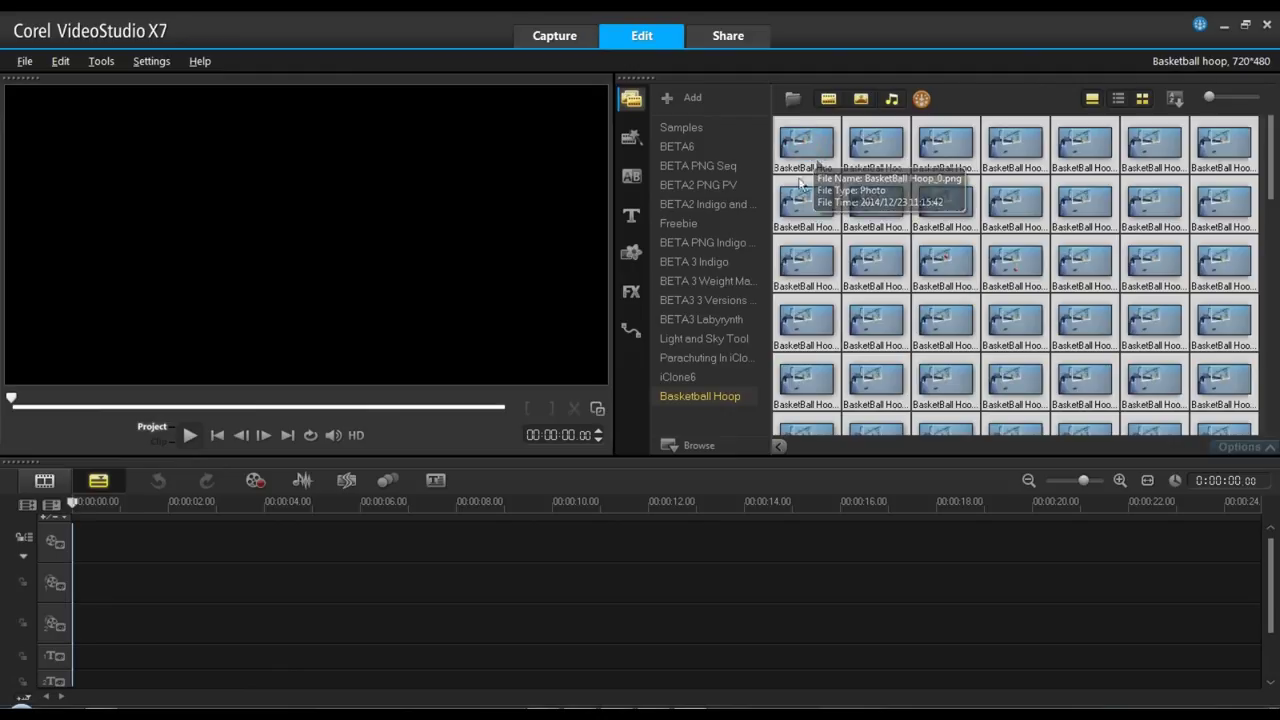
left_click_drag(811, 143, 636, 566)
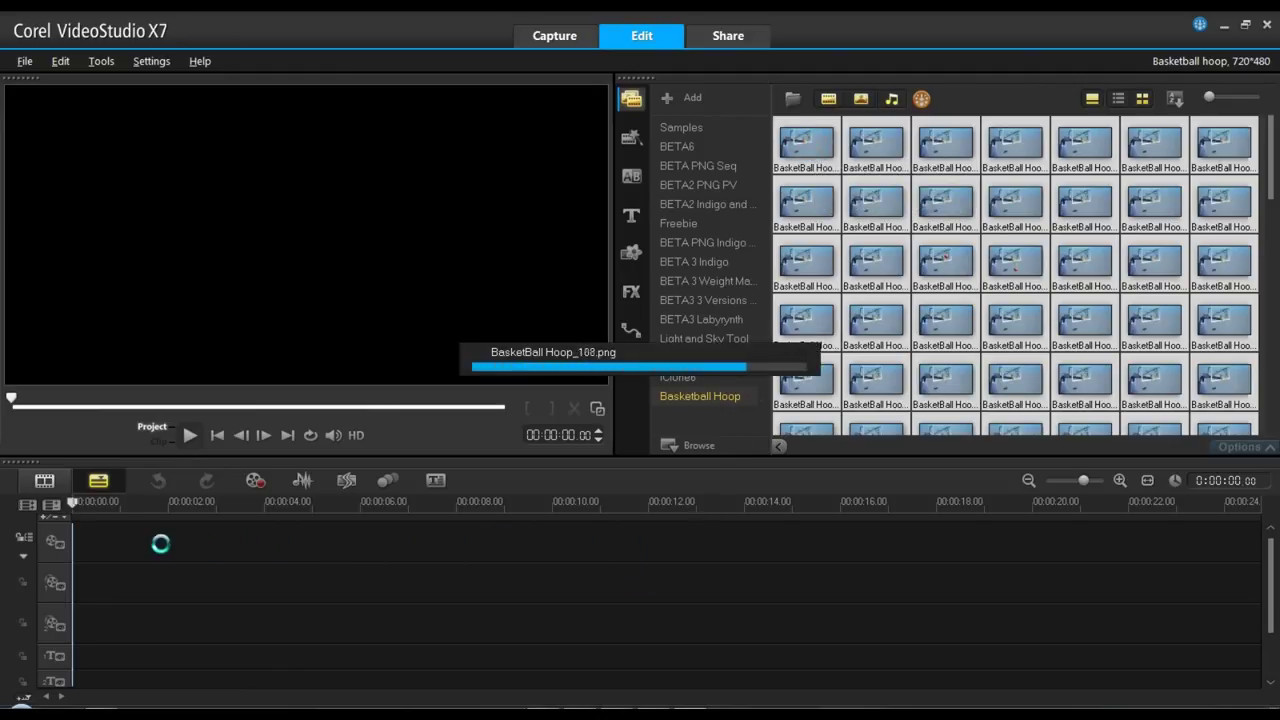
- Drop the BasketBall Hoop frames at the start of the video track, totaling 00:06:30:12
left_click_drag(161, 543, 162, 548)
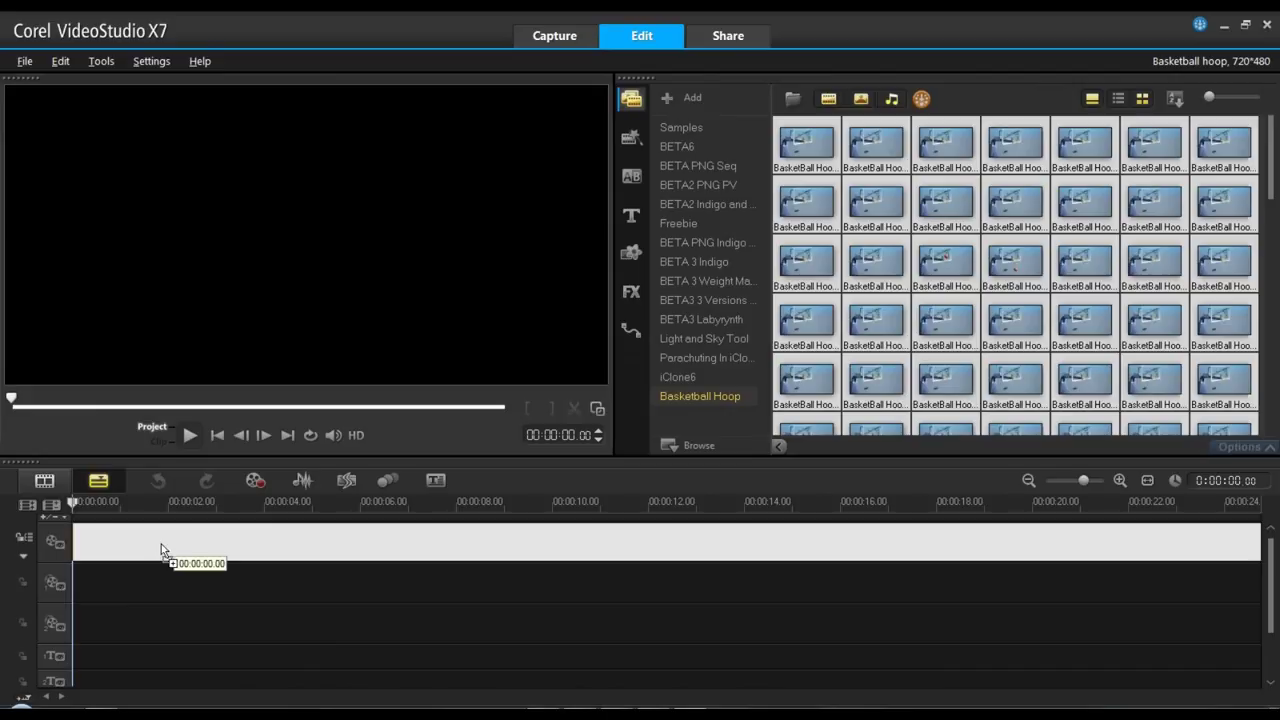
left_click_drag(161, 544, 161, 543)
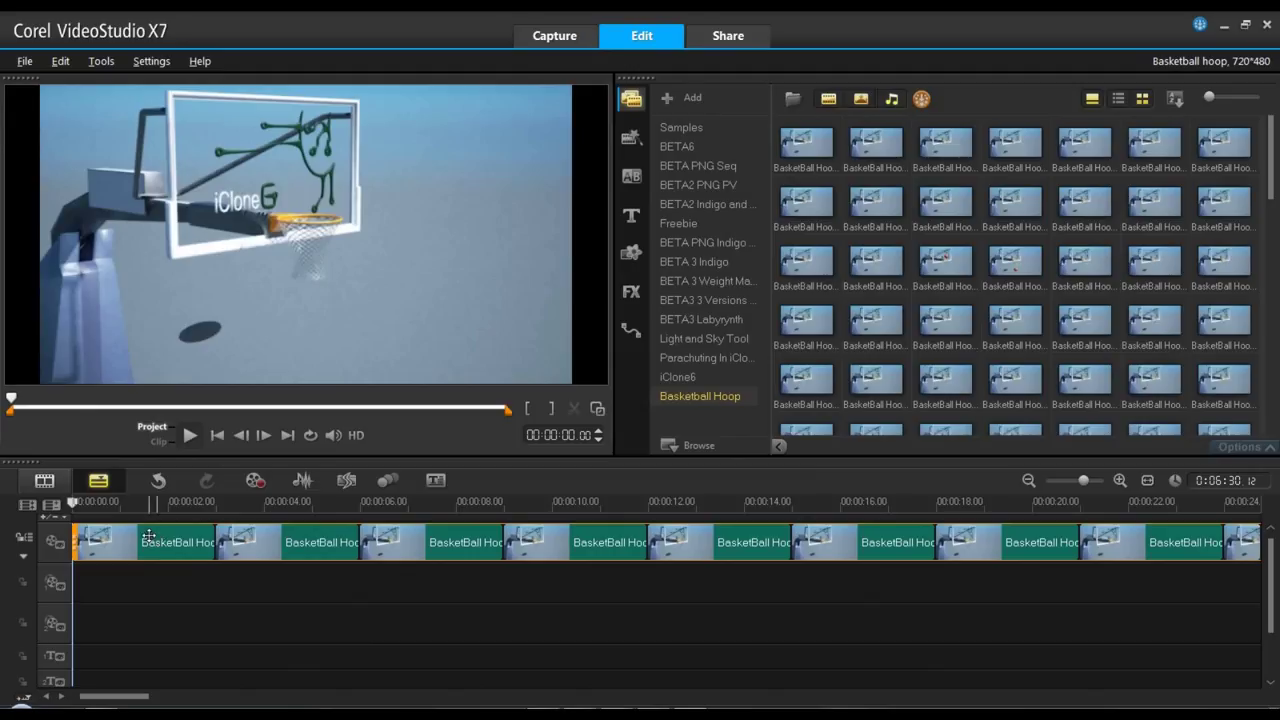
- Change every hoop image's photo duration to 0 seconds and 2 frames, making the sequence 00:00:08:20
right_click(150, 541)
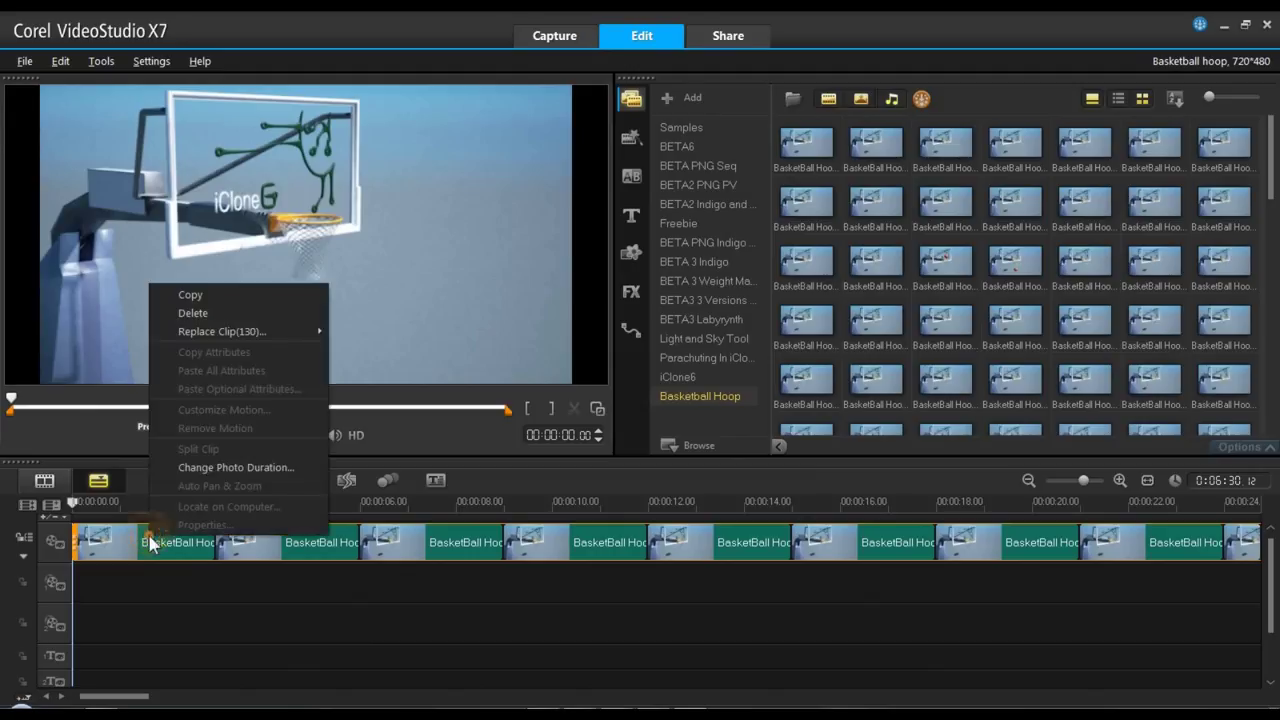
left_click(210, 468)
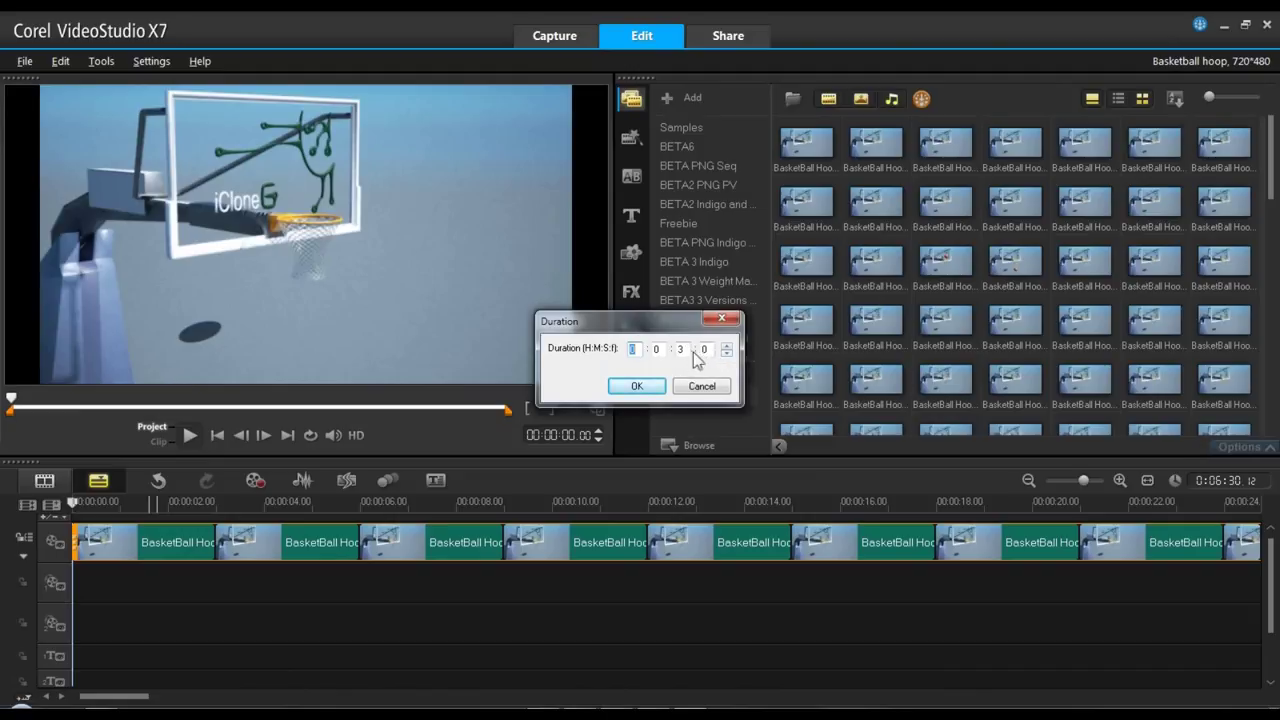
left_click(688, 348)
type("0")
left_click(710, 348)
left_click(637, 386)
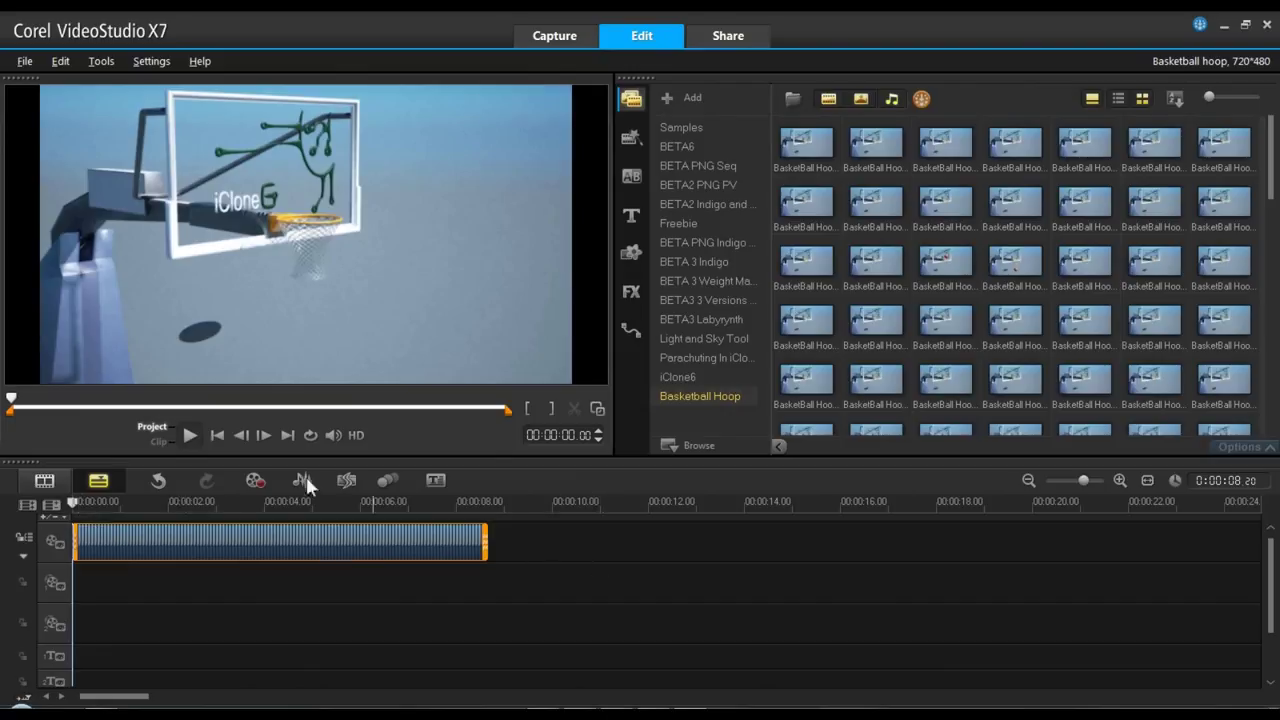
- Preview the too-fast sequence, then undo the duration change back to 00:06:30:12
left_click(190, 437)
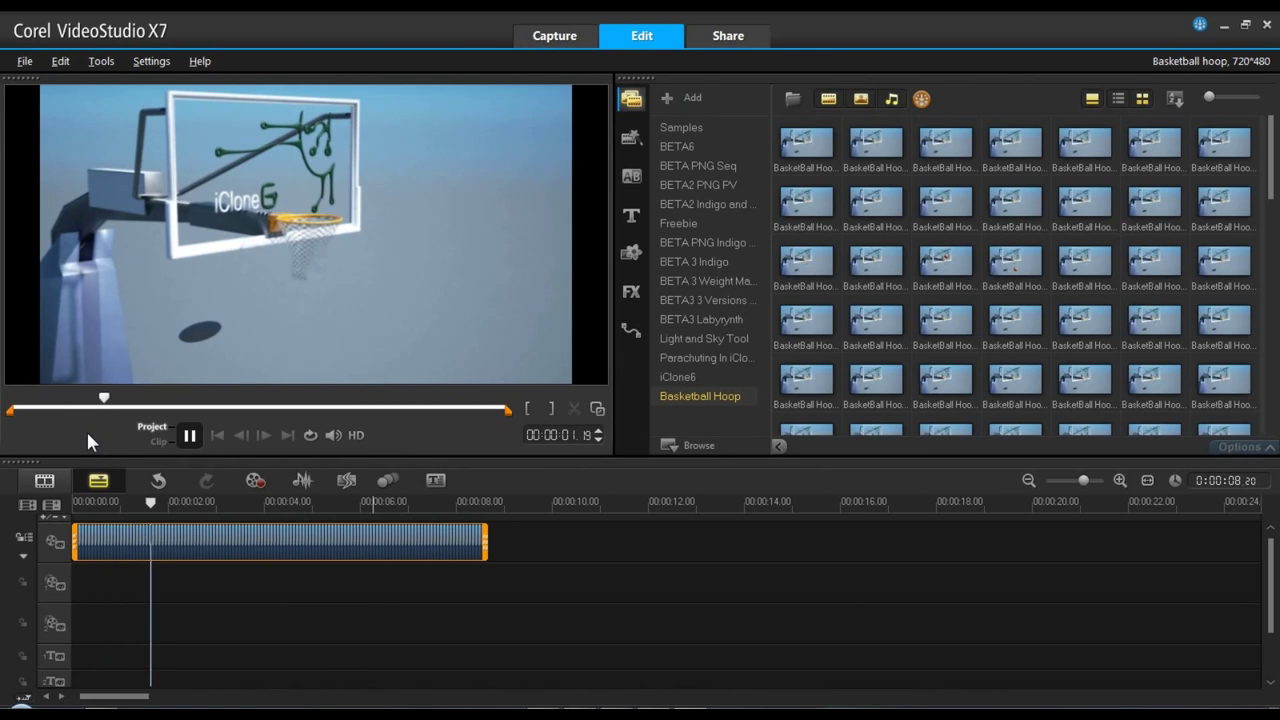
left_click(190, 438)
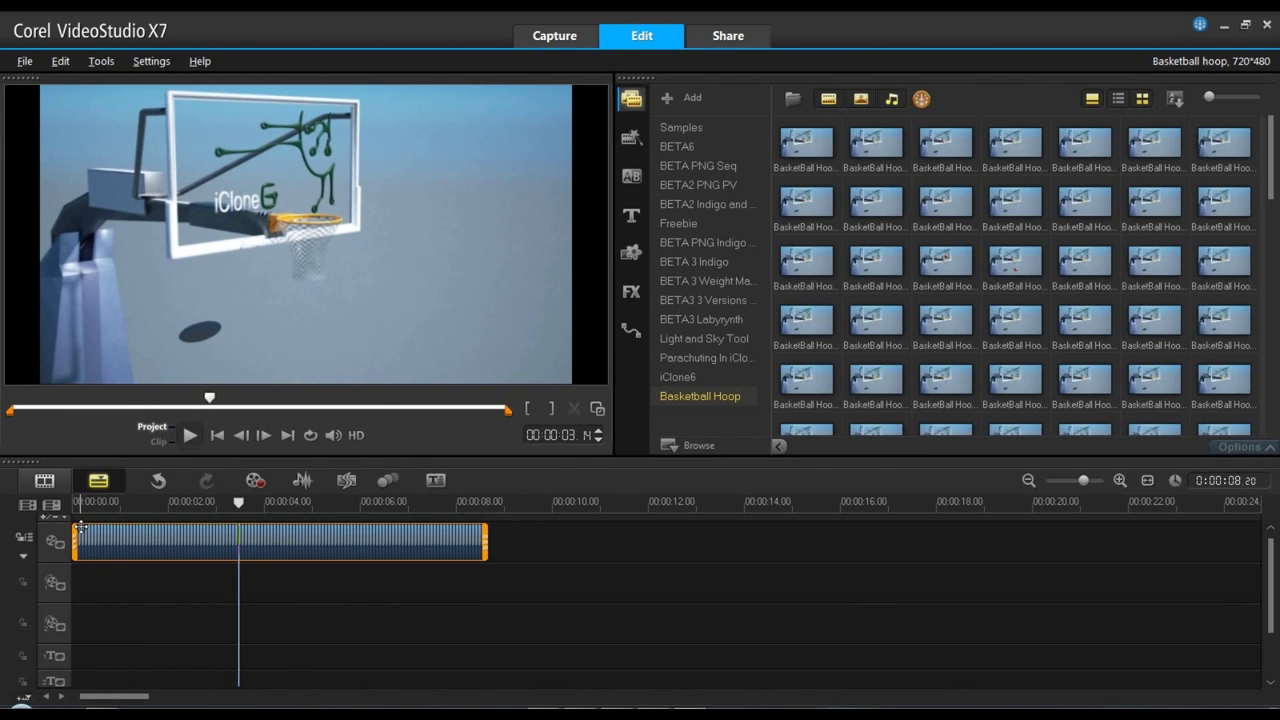
key("ctrl+z")
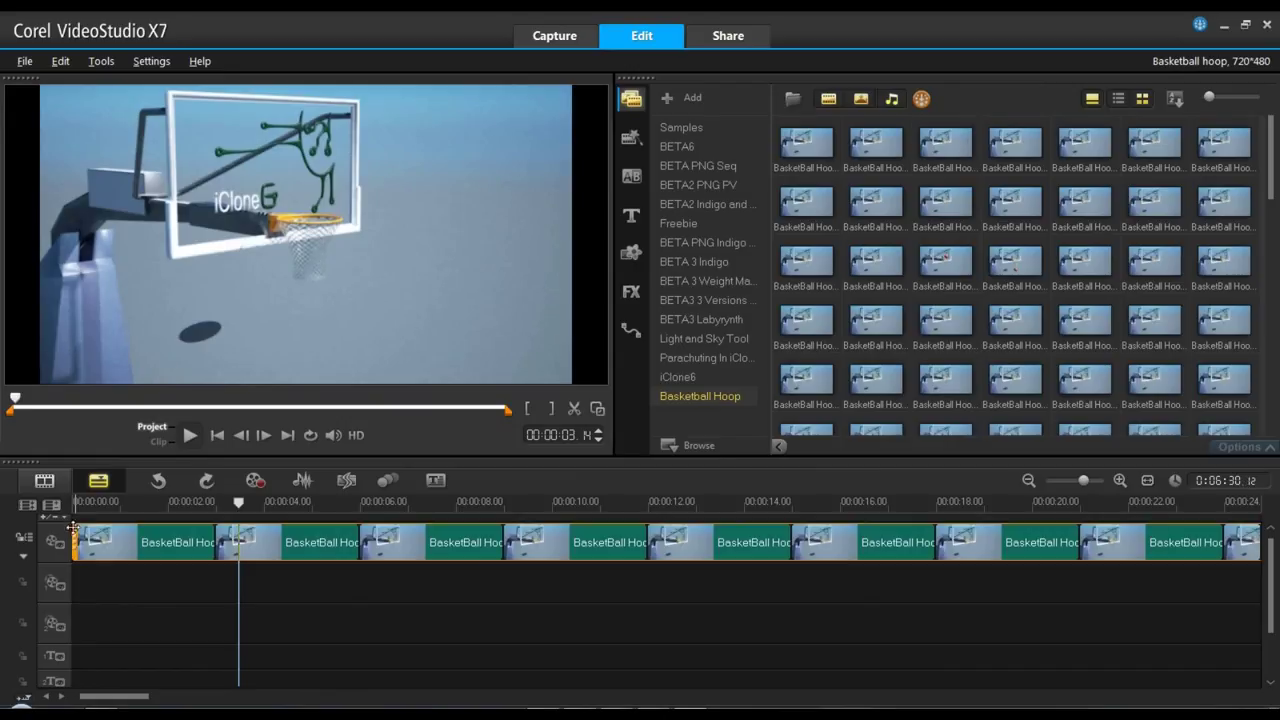
right_click(146, 533)
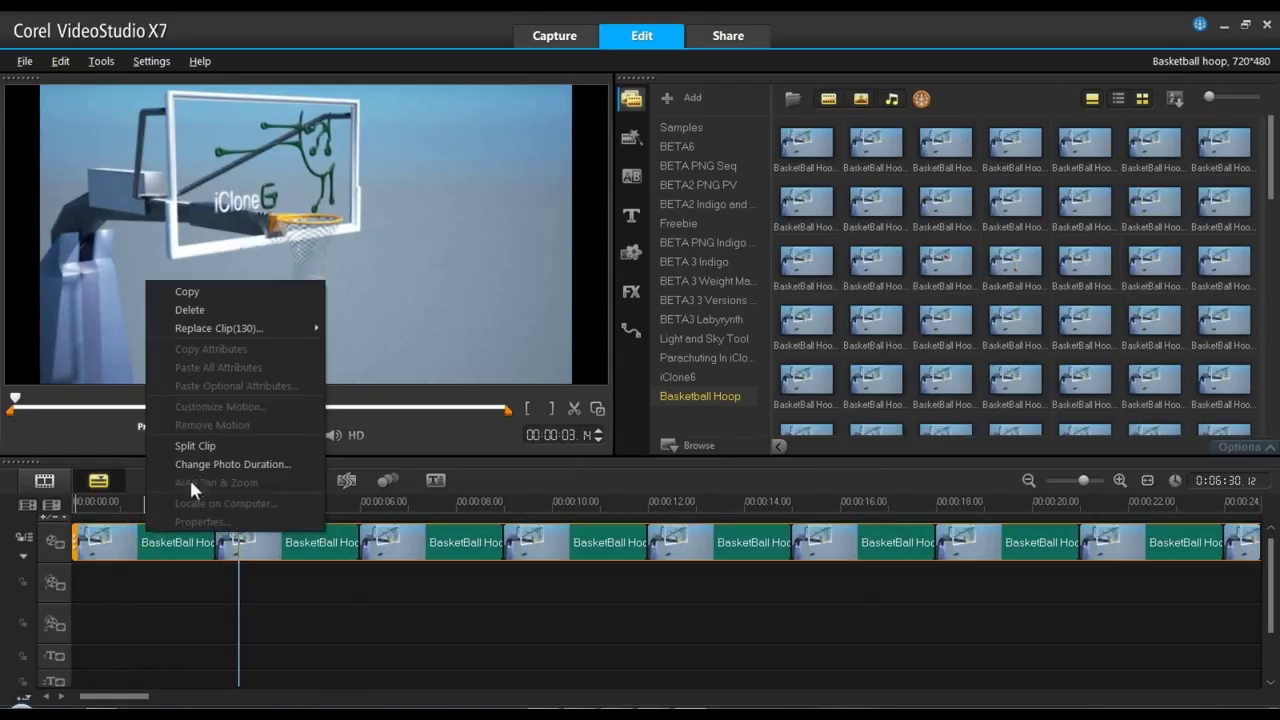
- Set every hoop image's photo duration to 0:0:1:0, bringing the total to 00:02:10:04
left_click(201, 465)
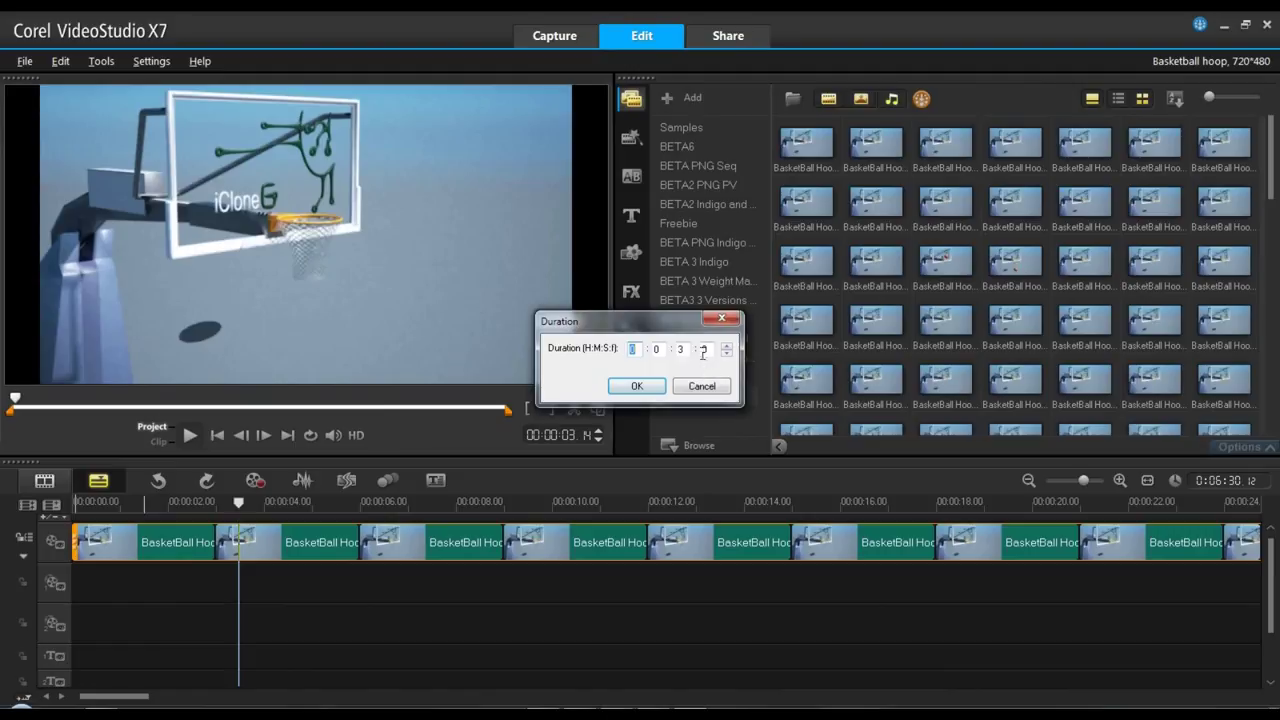
left_click(686, 349)
left_click(709, 348)
left_click(682, 349)
left_click(636, 386)
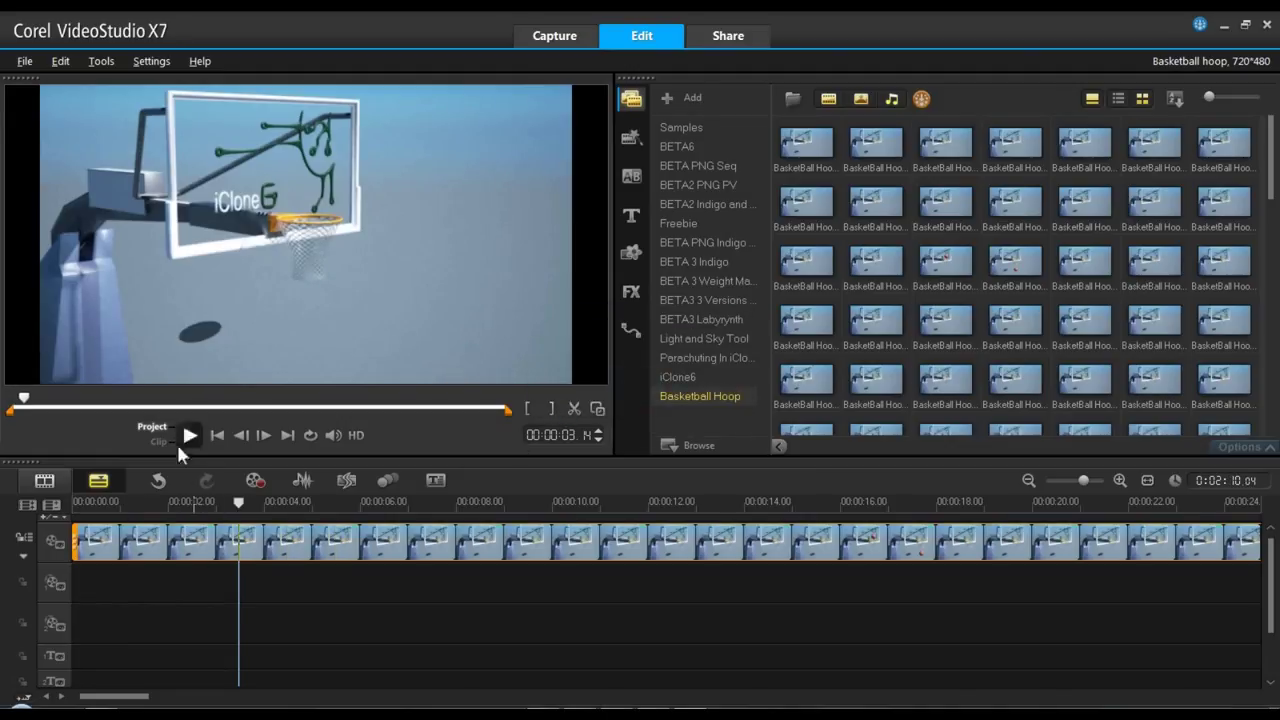
left_click(217, 435)
left_click(189, 437)
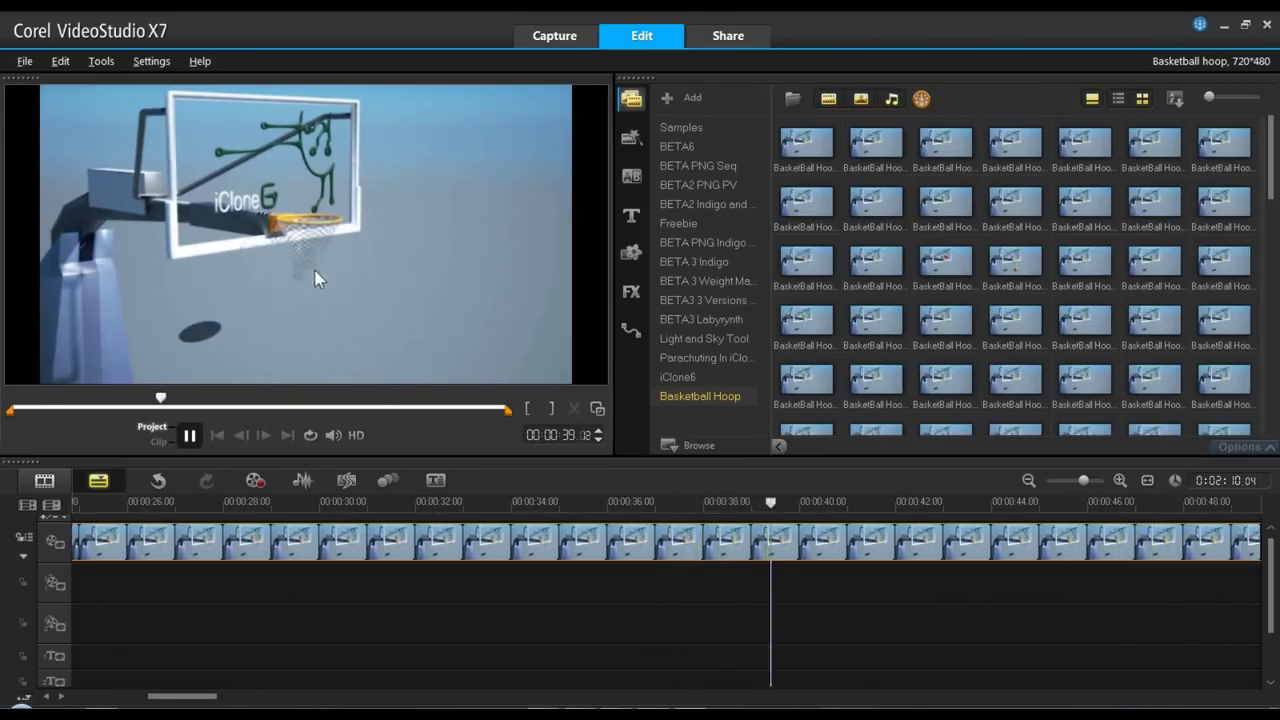
left_click(190, 437)
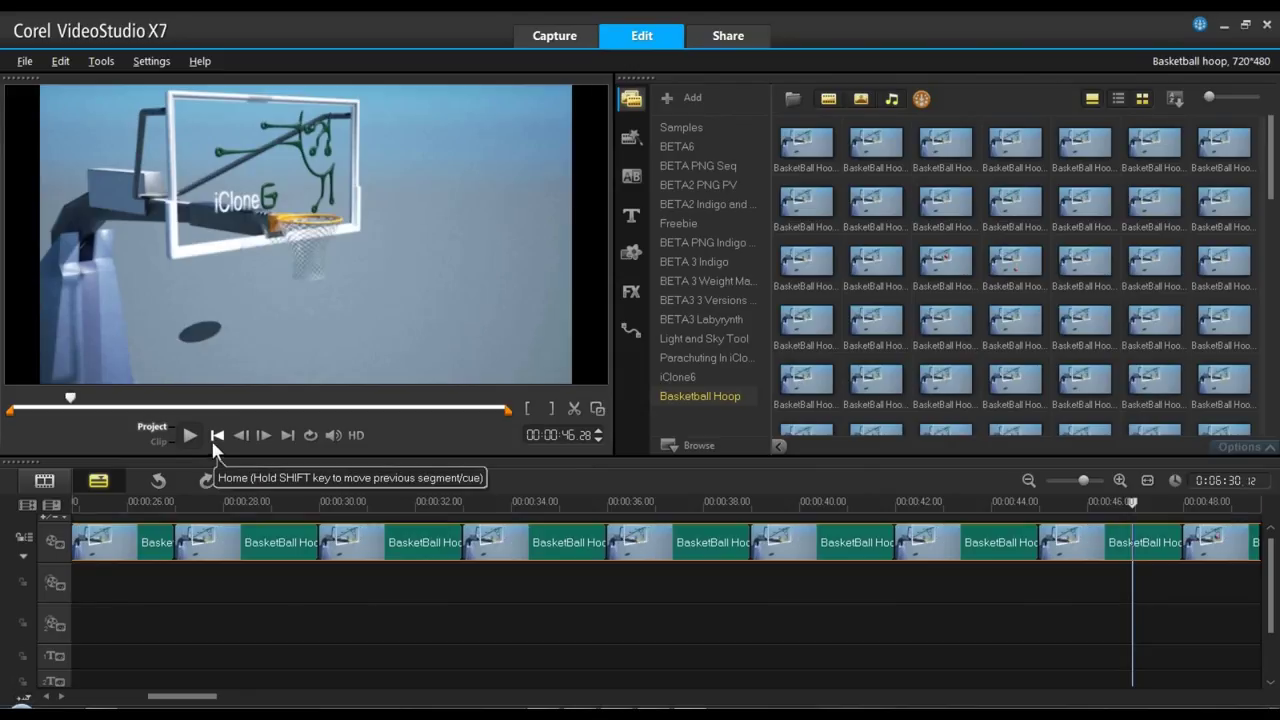
- Retime every hoop image to 0:0:0:5 so the sequence totals 00:00:21:20
right_click(139, 547)
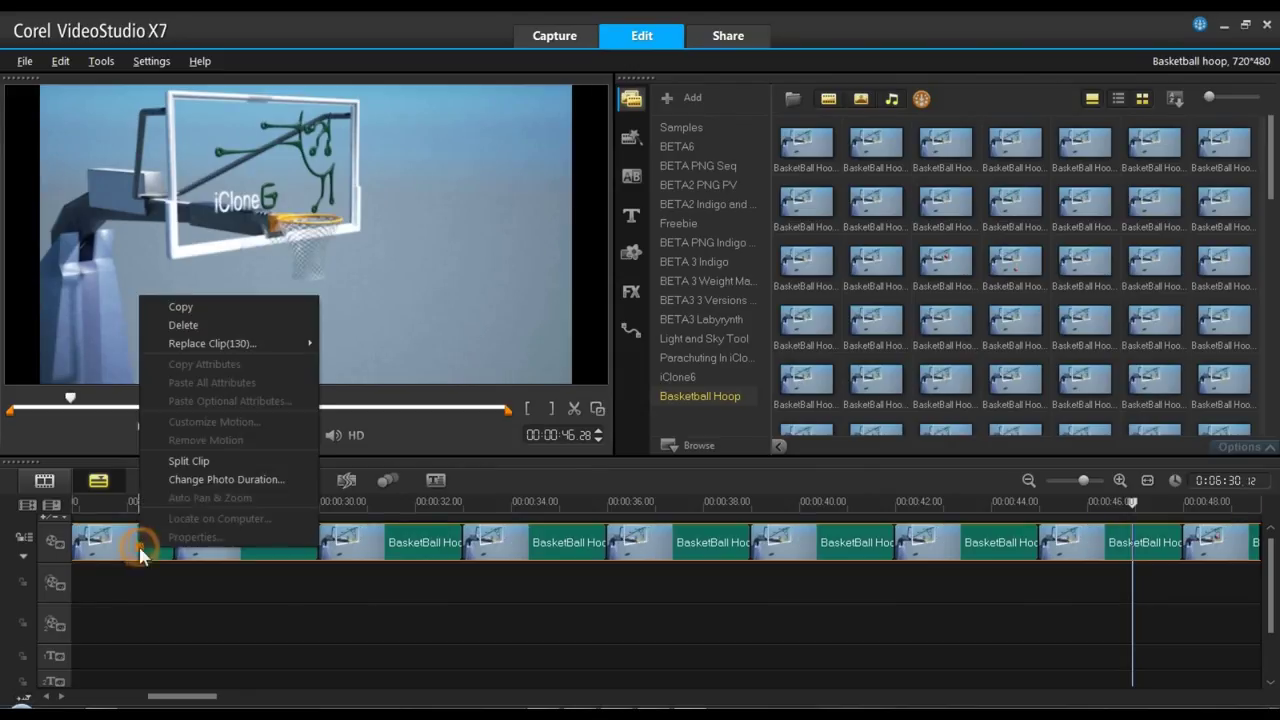
left_click(210, 481)
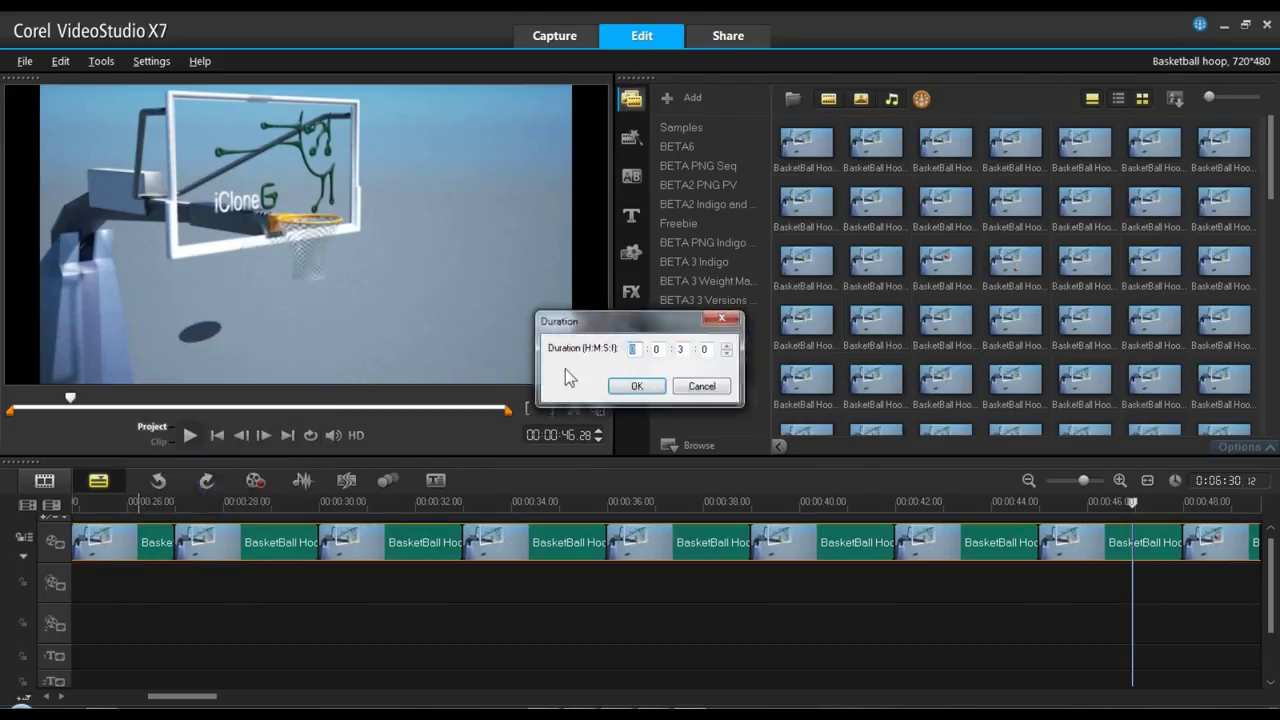
left_click(680, 349)
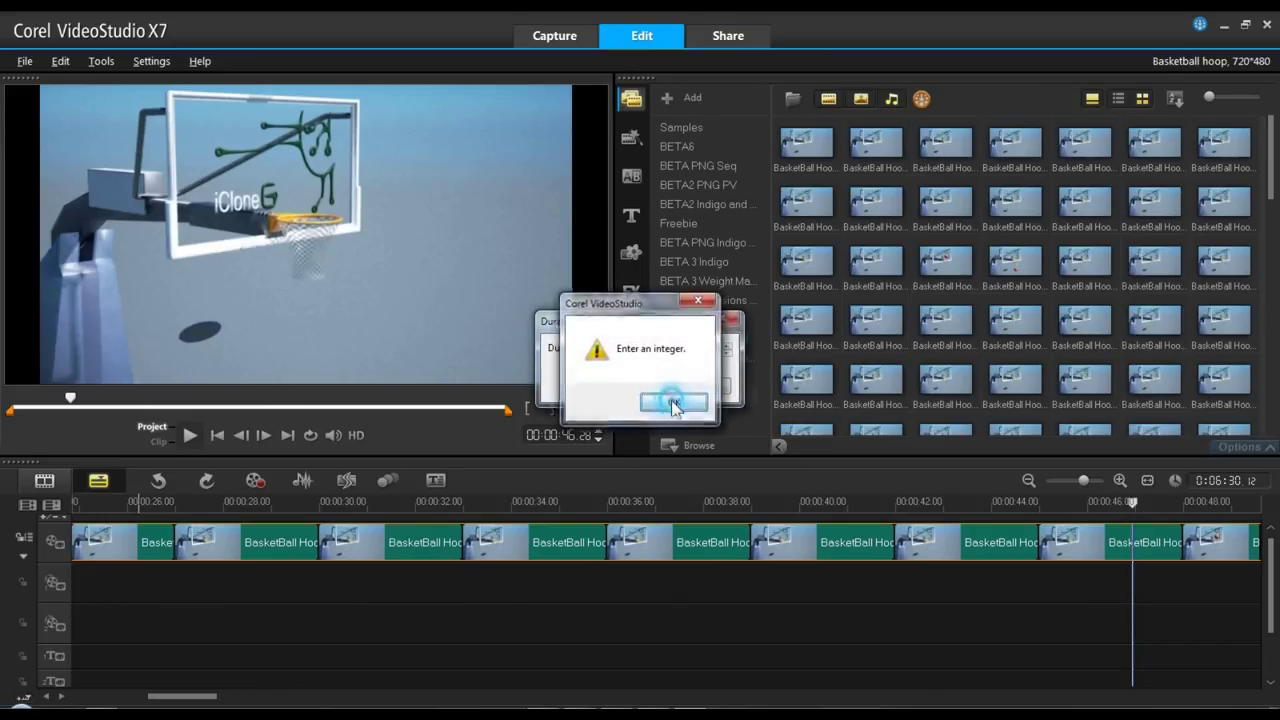
left_click(665, 402)
double_click(686, 349)
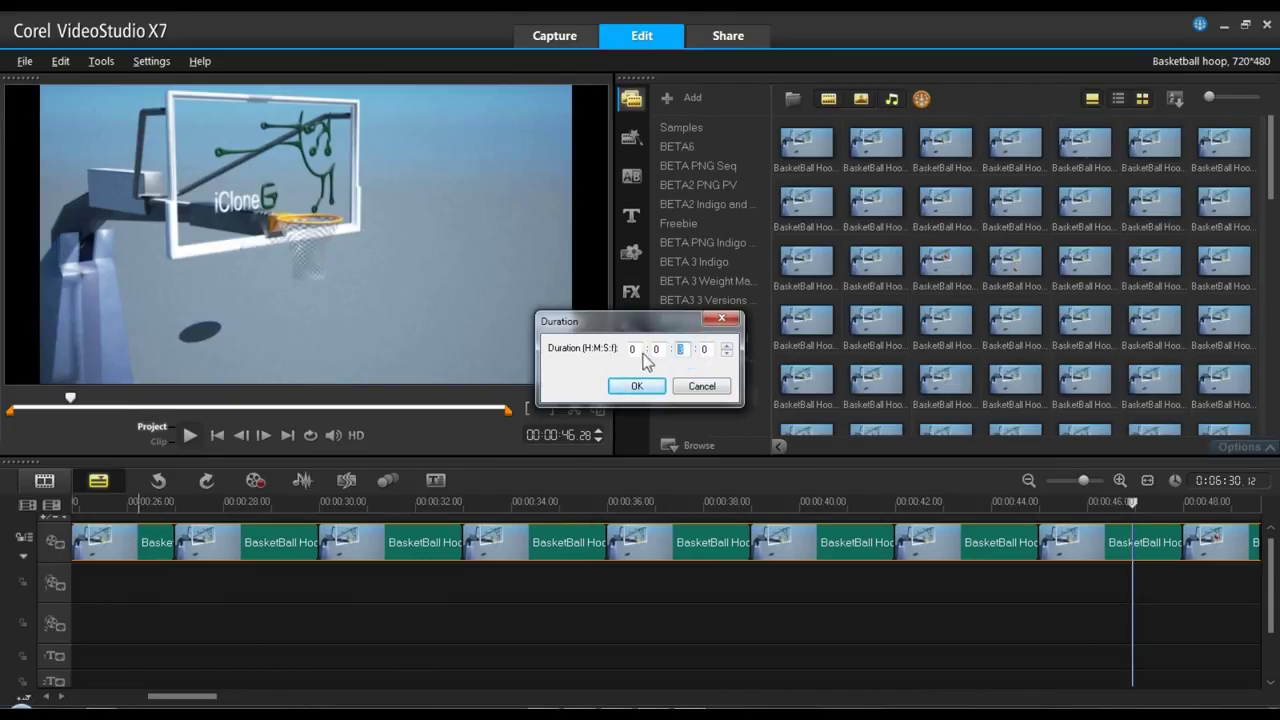
type("0")
double_click(705, 349)
type("5")
left_click(638, 386)
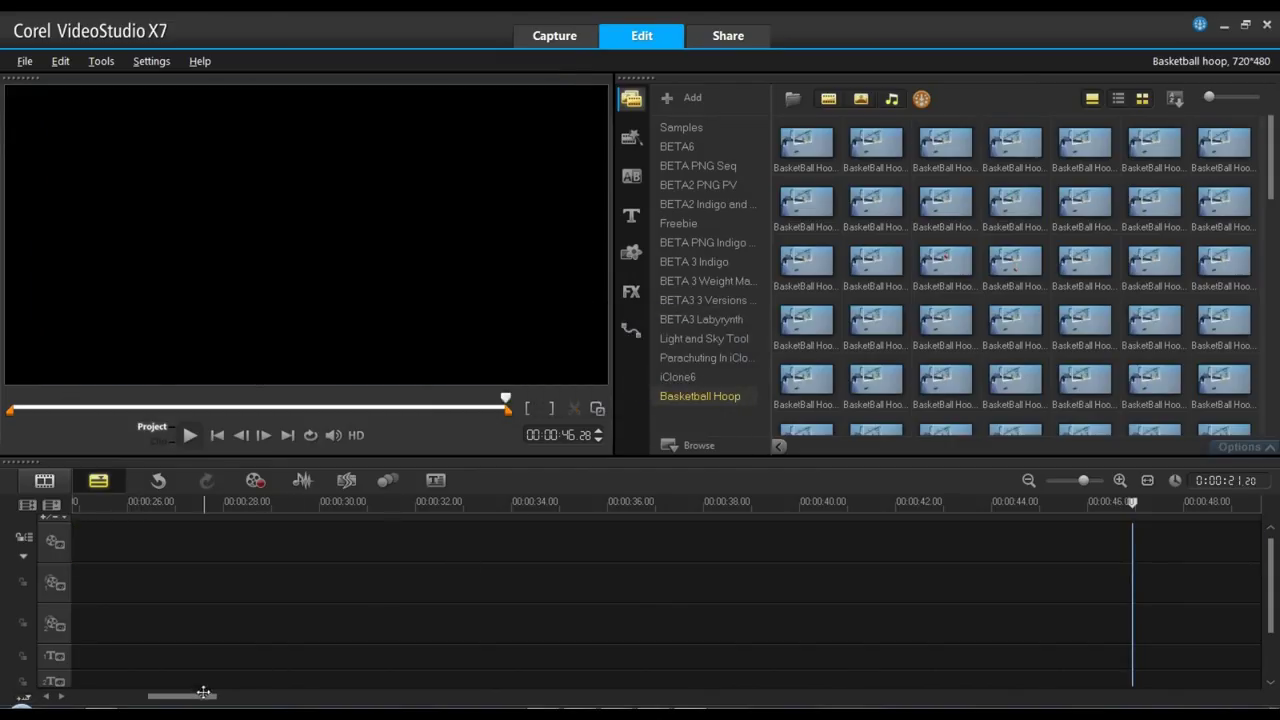
left_click_drag(205, 692, 100, 694)
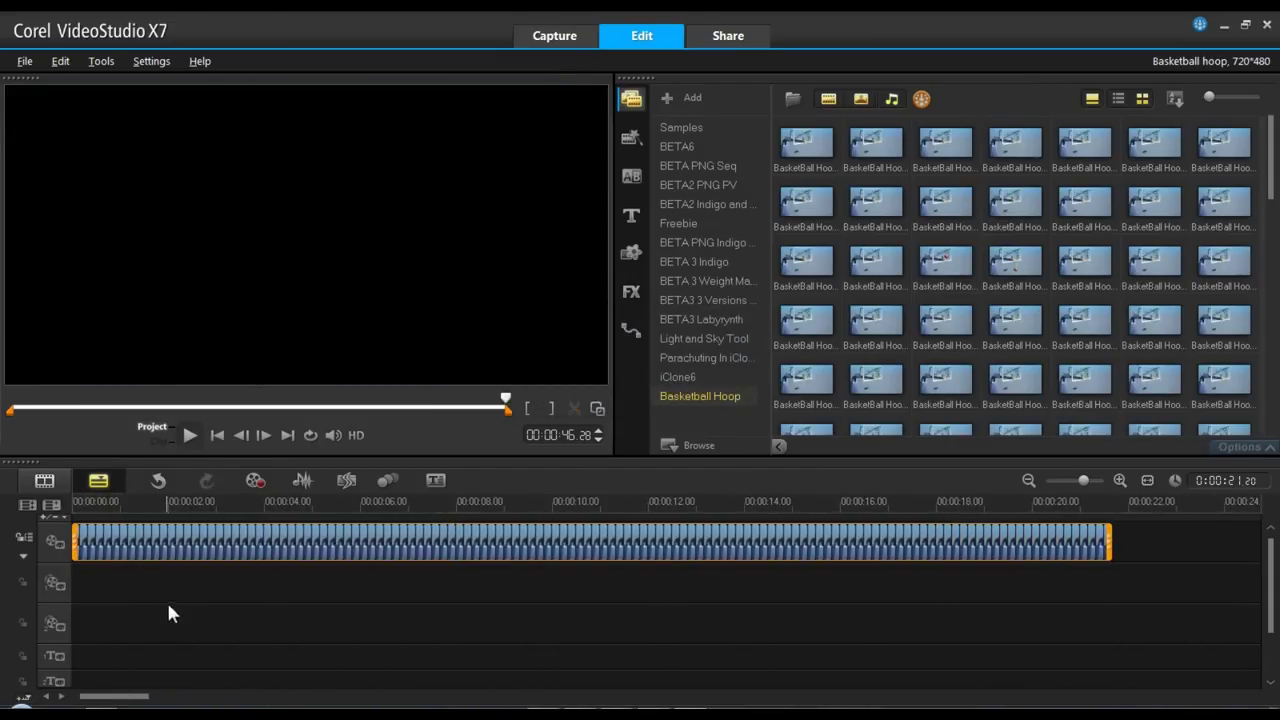
- Save the basketball hoop project and switch to the Share workspace for MPEG-4 export
left_click(24, 61)
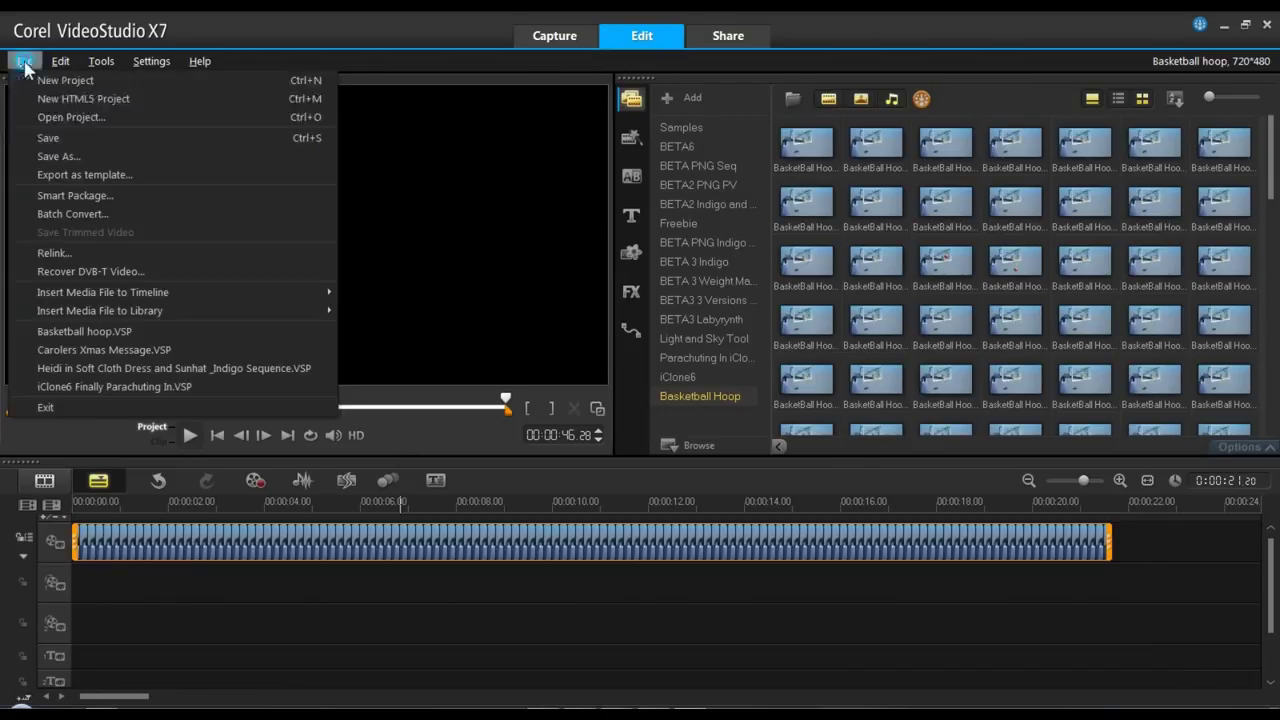
left_click(54, 130)
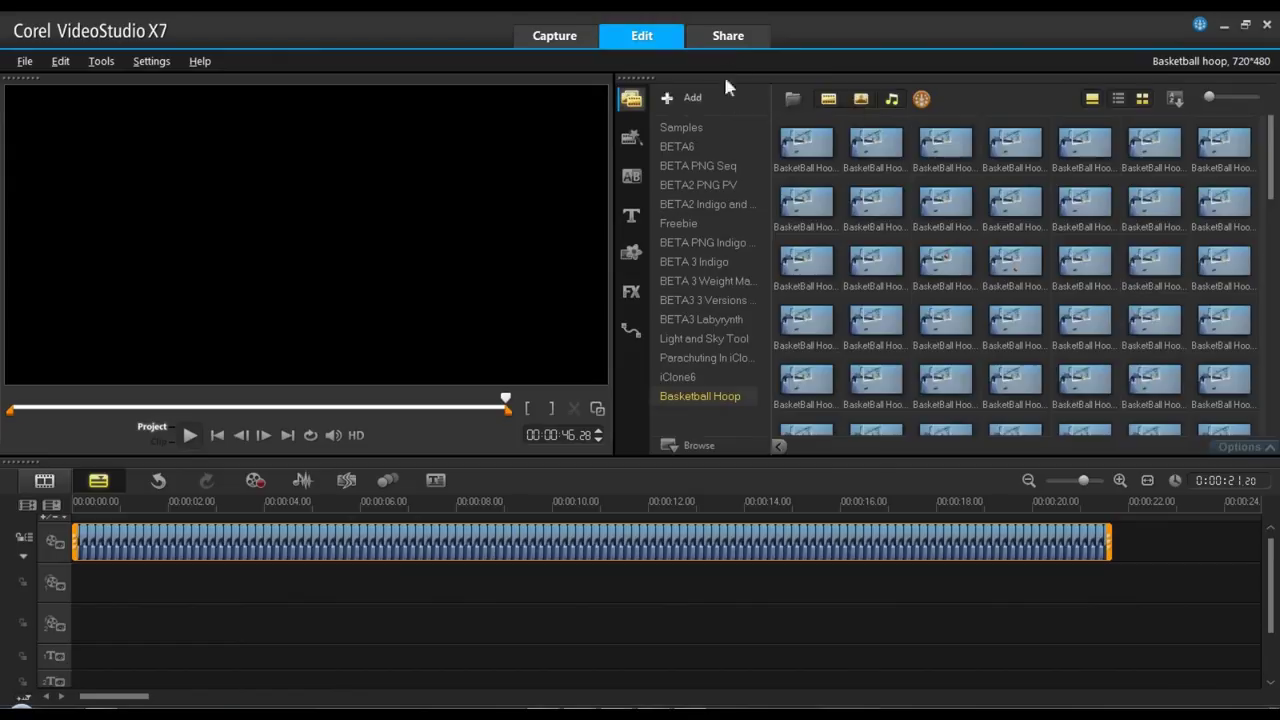
left_click(730, 38)
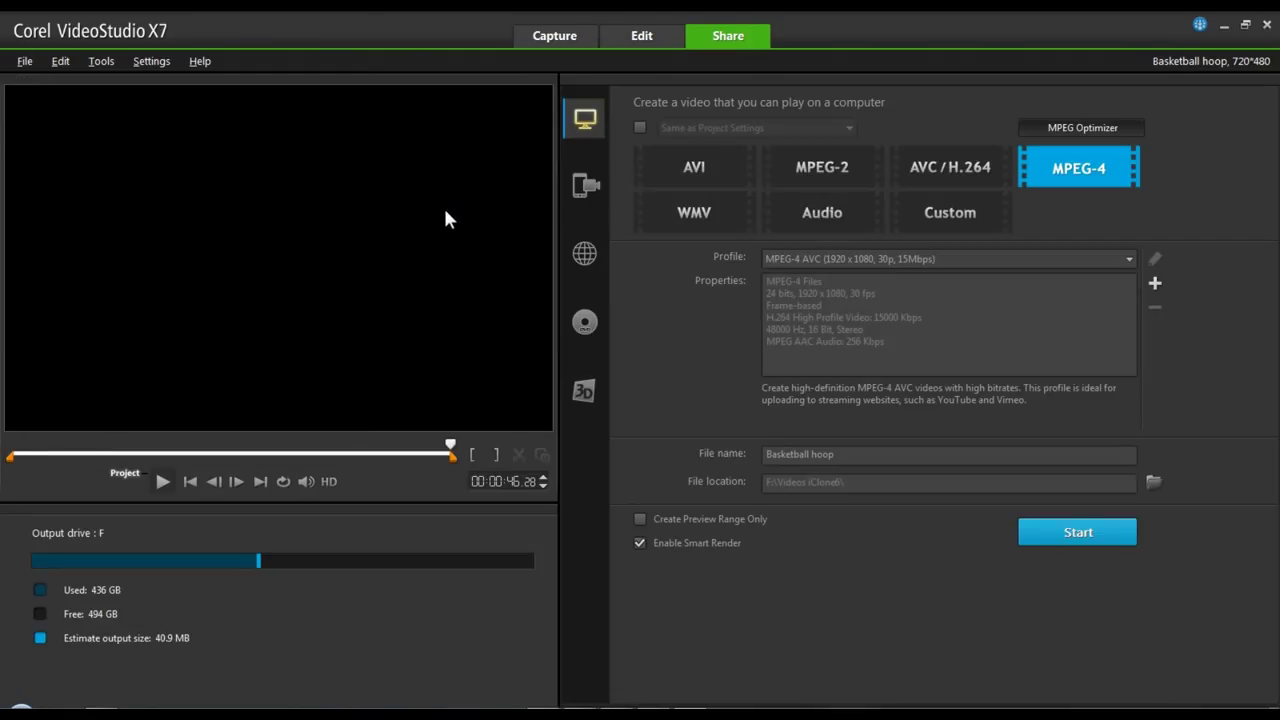
- Render the MPEG-4 video as 'Basketball hoop Indigo' and open its output folder
double_click(854, 454)
left_click(866, 455)
type("Indigo")
left_click(1057, 537)
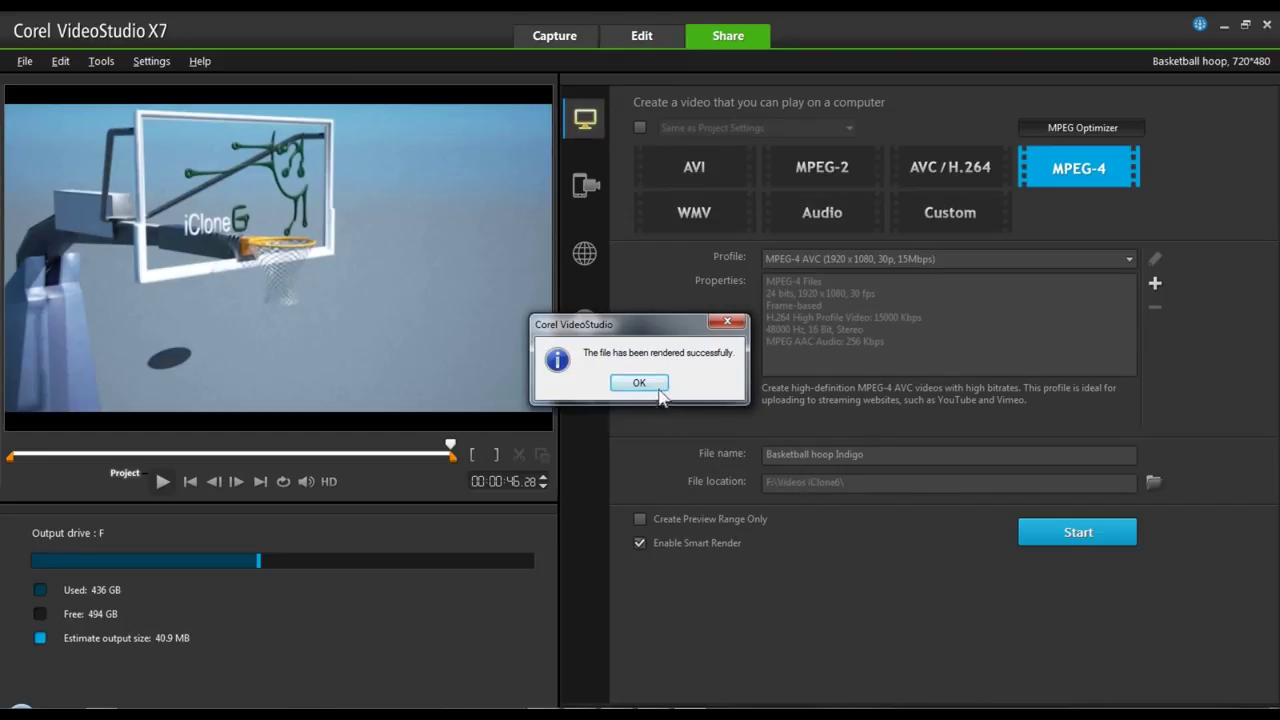
left_click(646, 382)
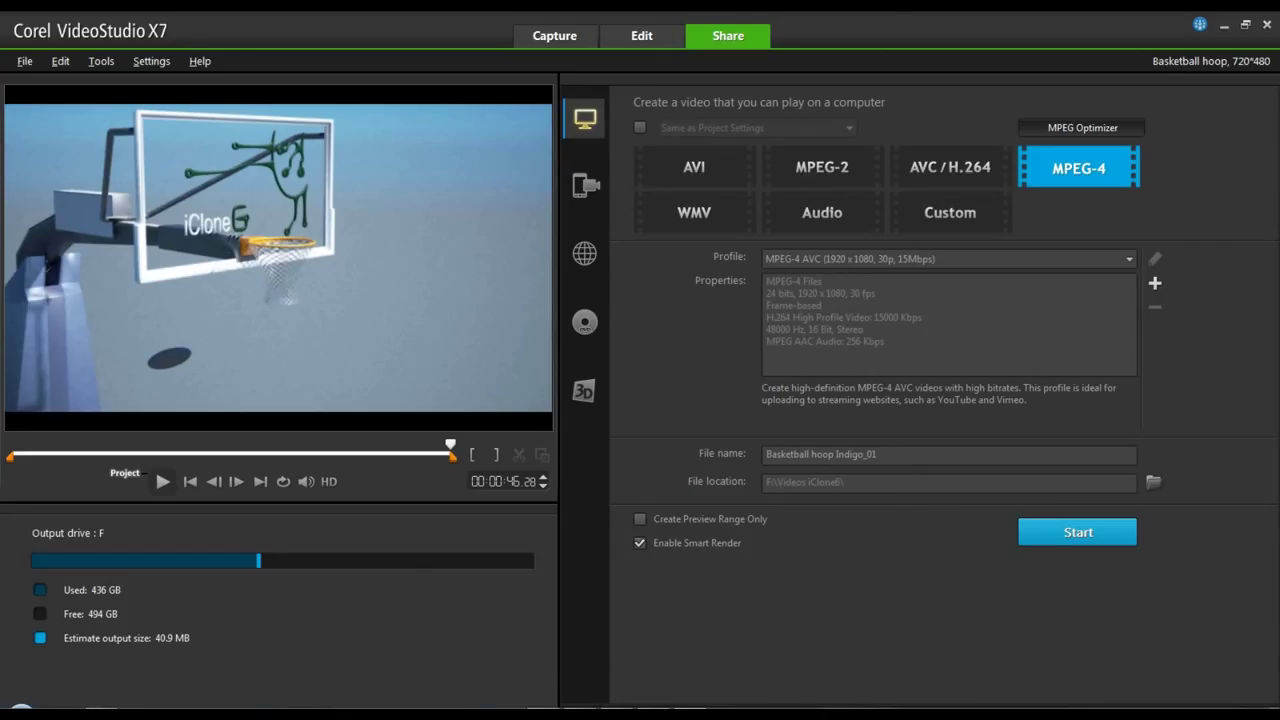
left_click(108, 708)
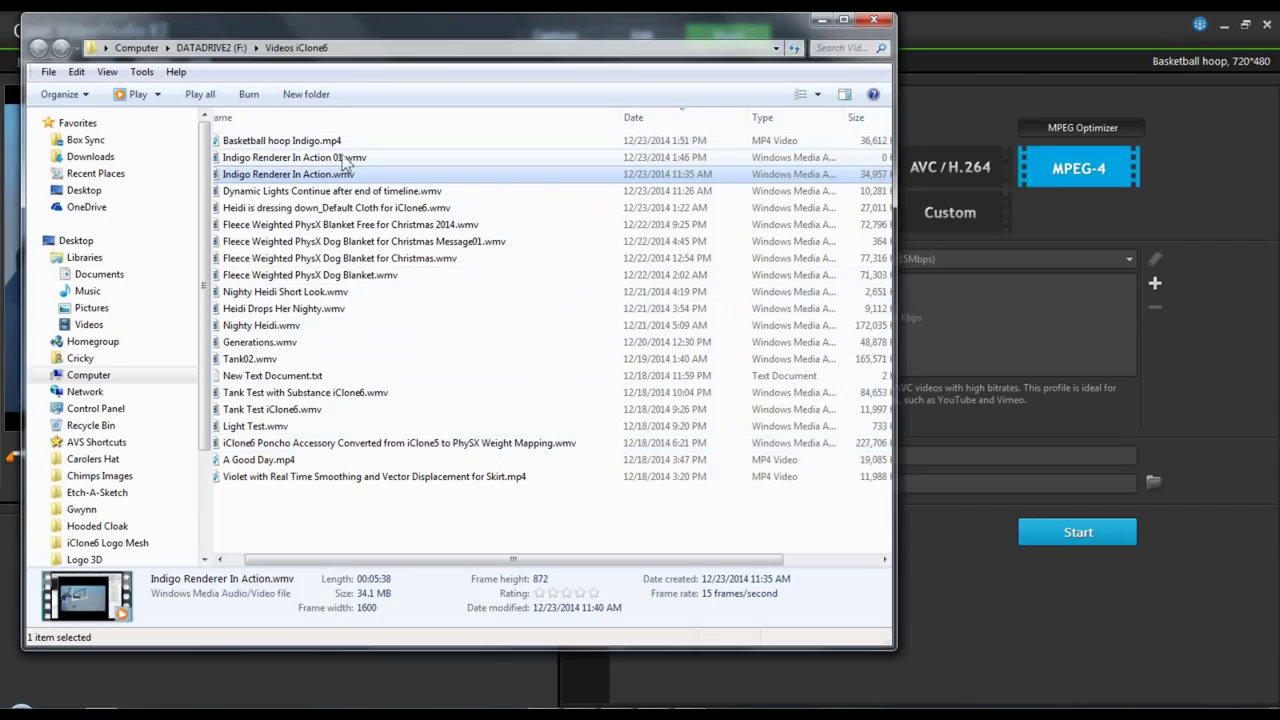
- Play Basketball hoop Indigo.mp4 in Windows Media Player
left_click(303, 143)
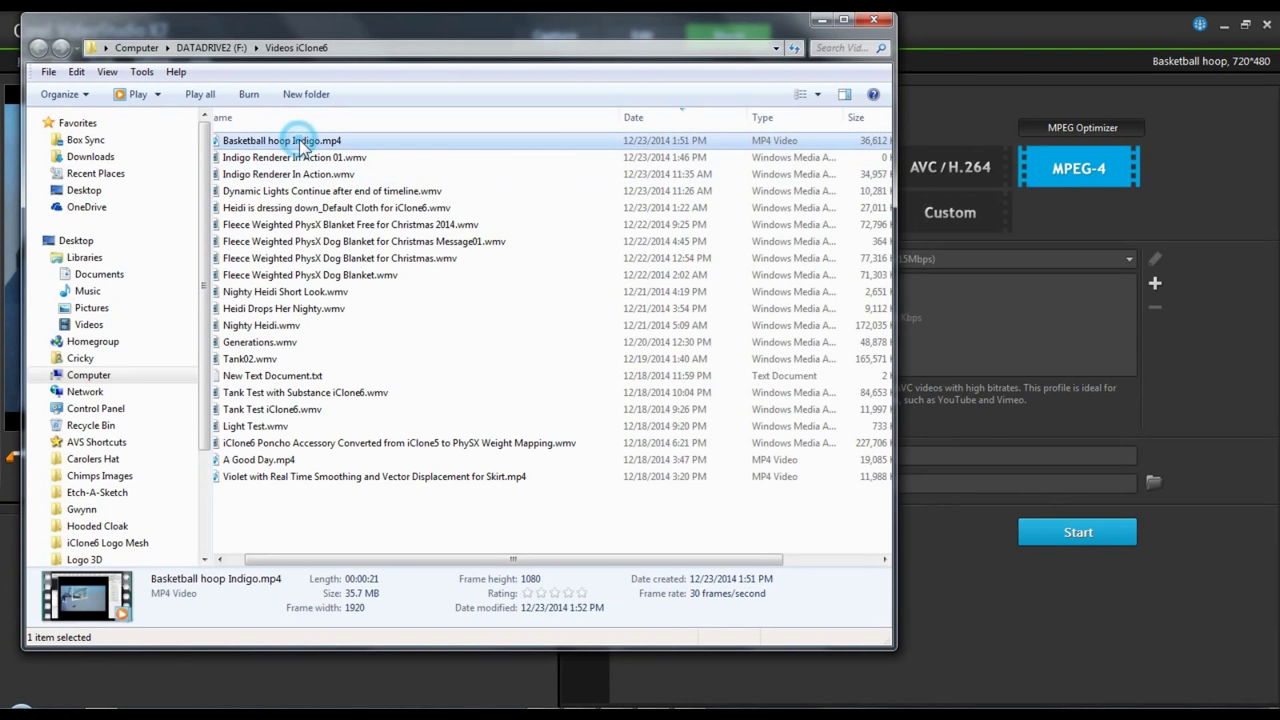
left_click(137, 93)
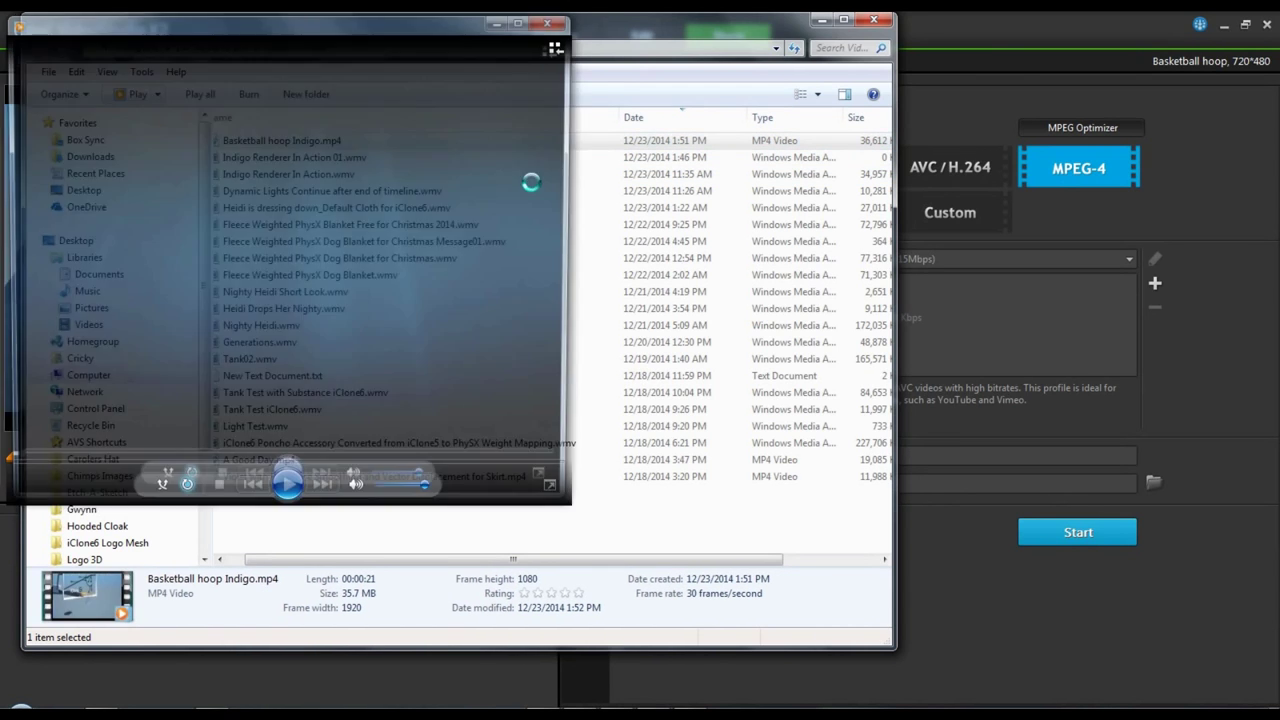